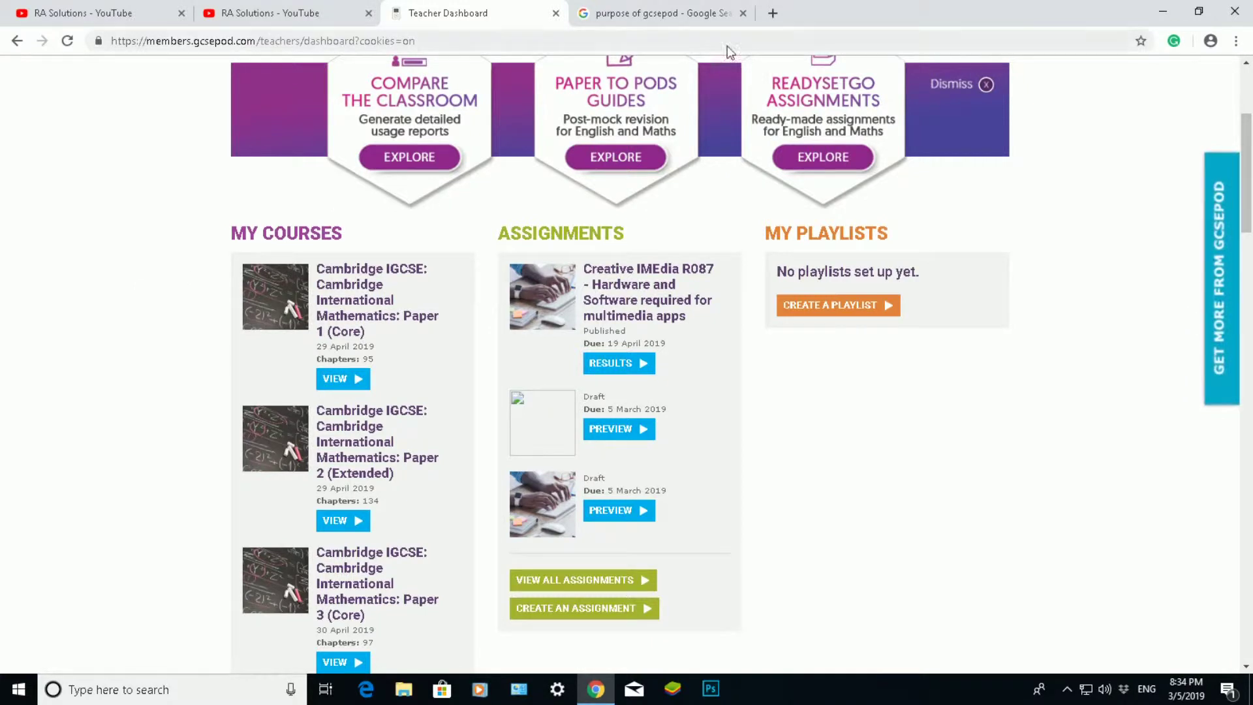
pyautogui.click(772, 13)
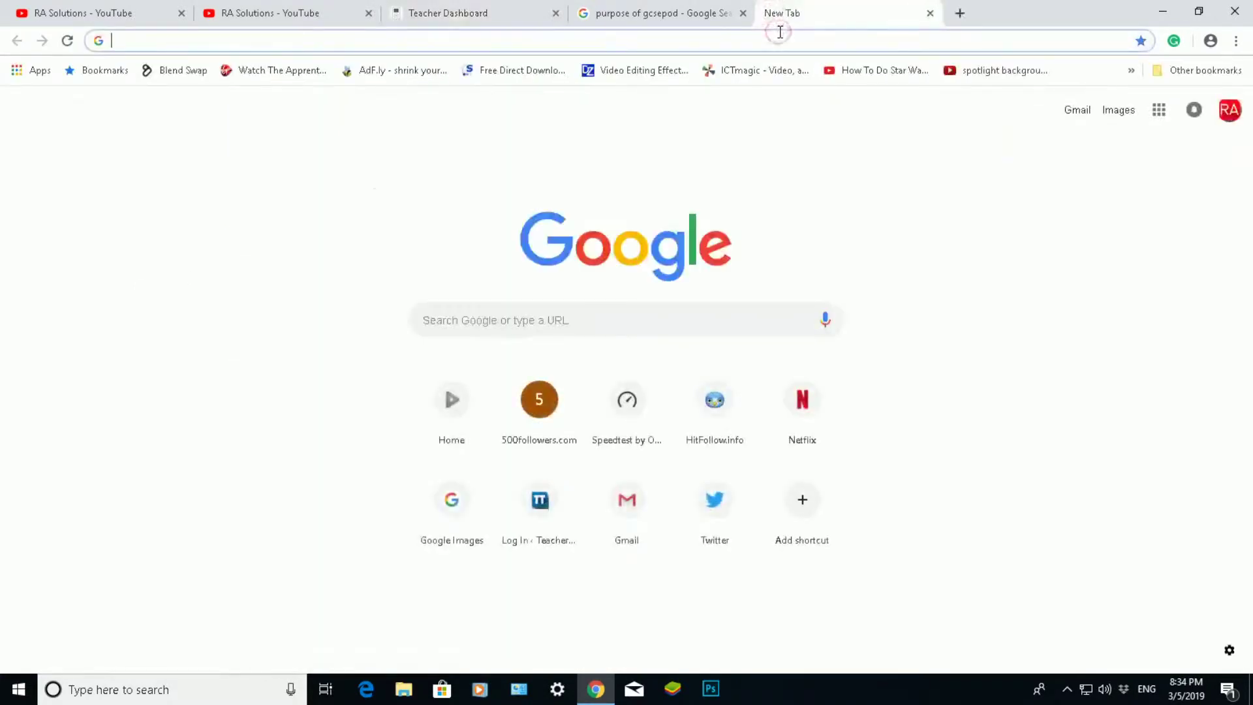
pyautogui.write('www.')
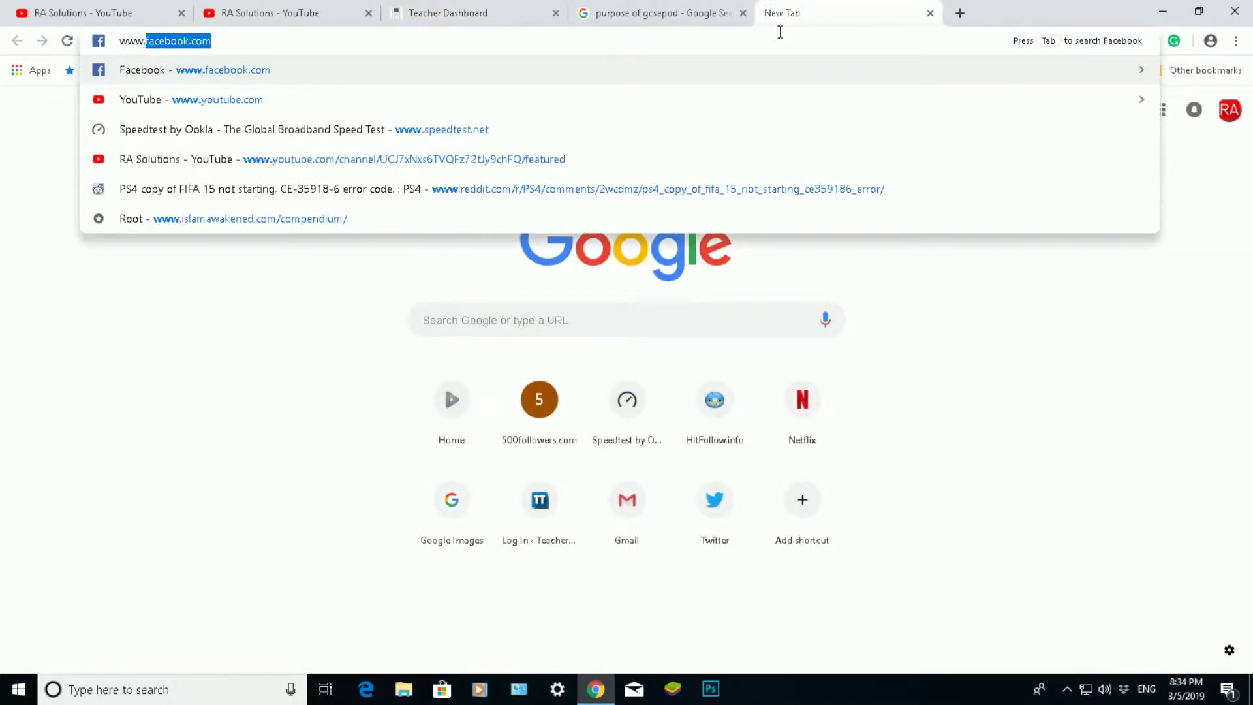
pyautogui.write('gcs')
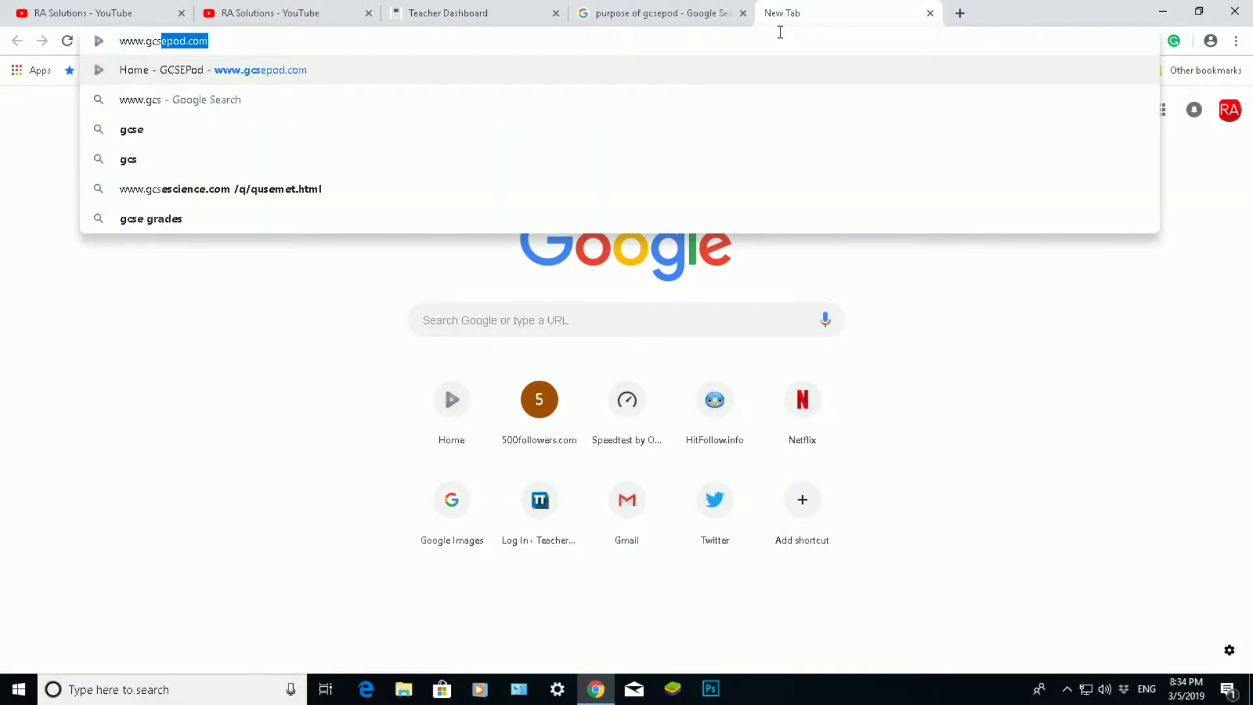
pyautogui.write('epo')
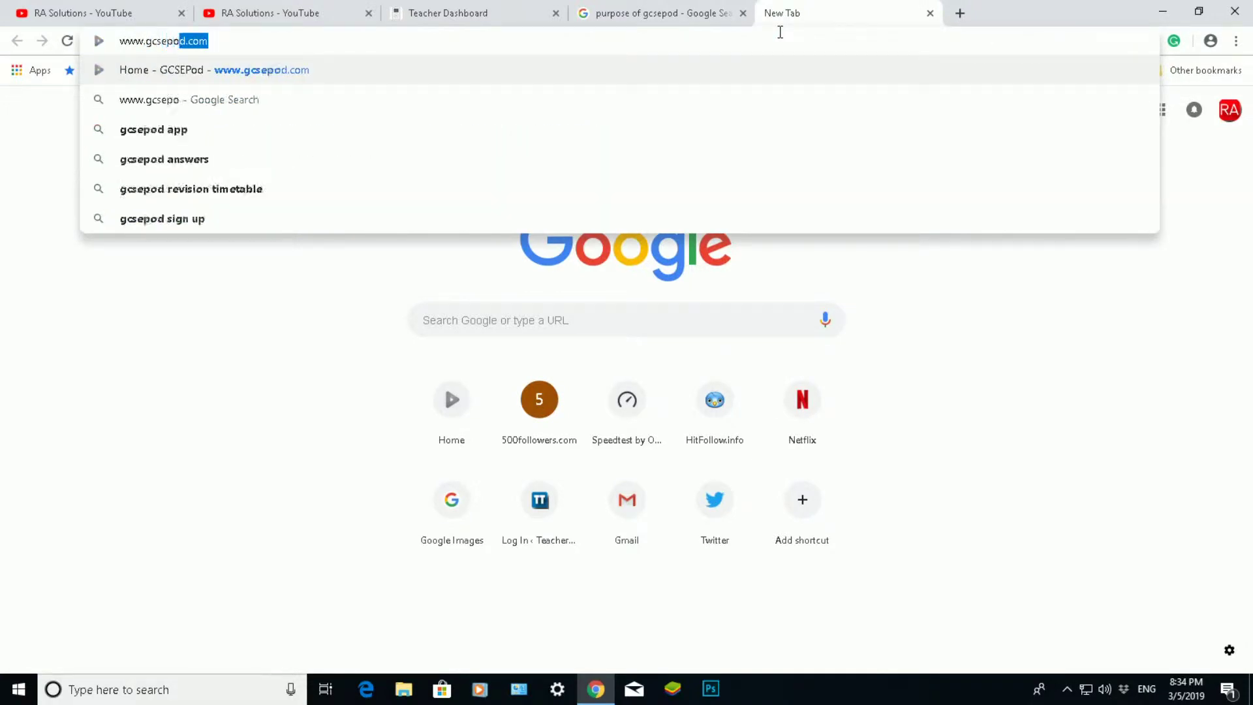
pyautogui.write('d.com')
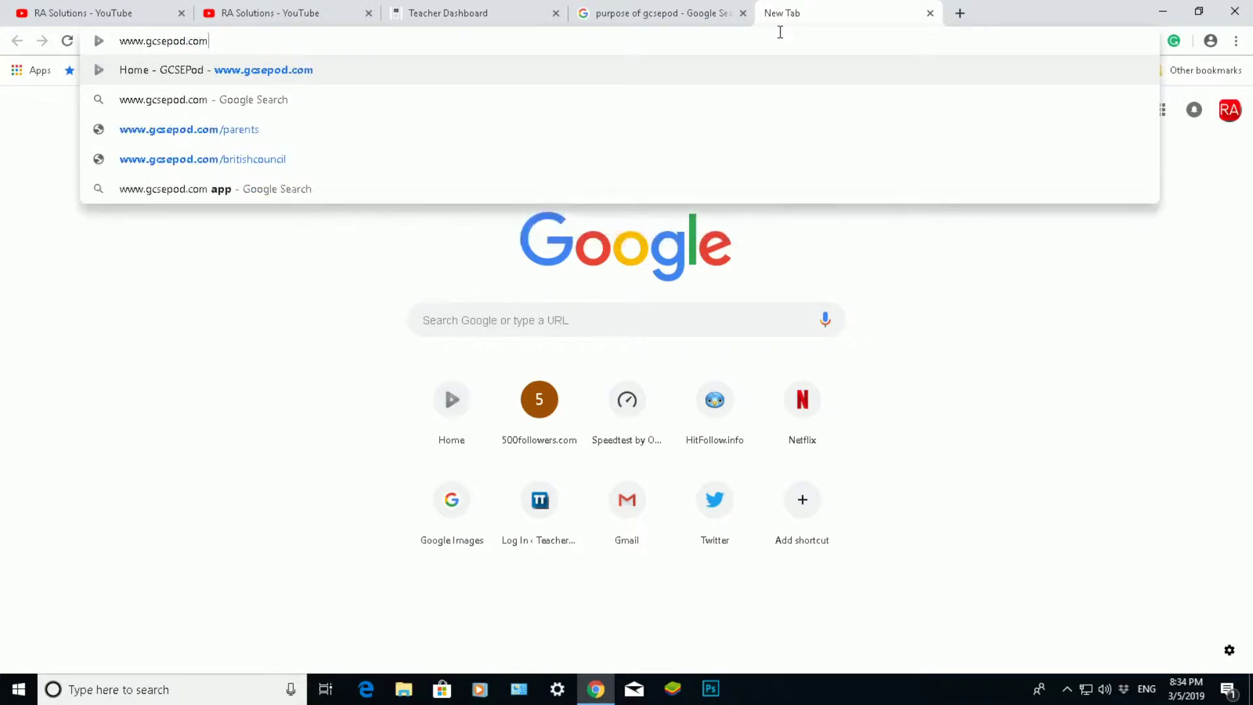
pyautogui.press('Return')
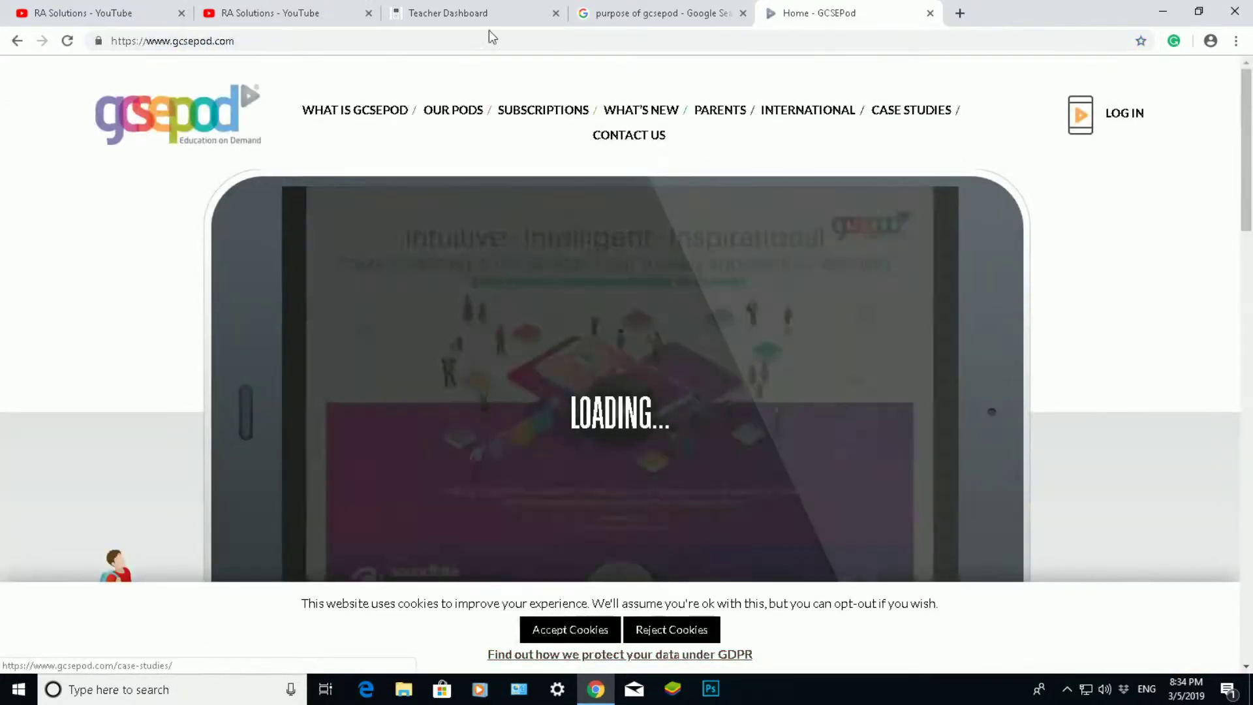
pyautogui.click(453, 110)
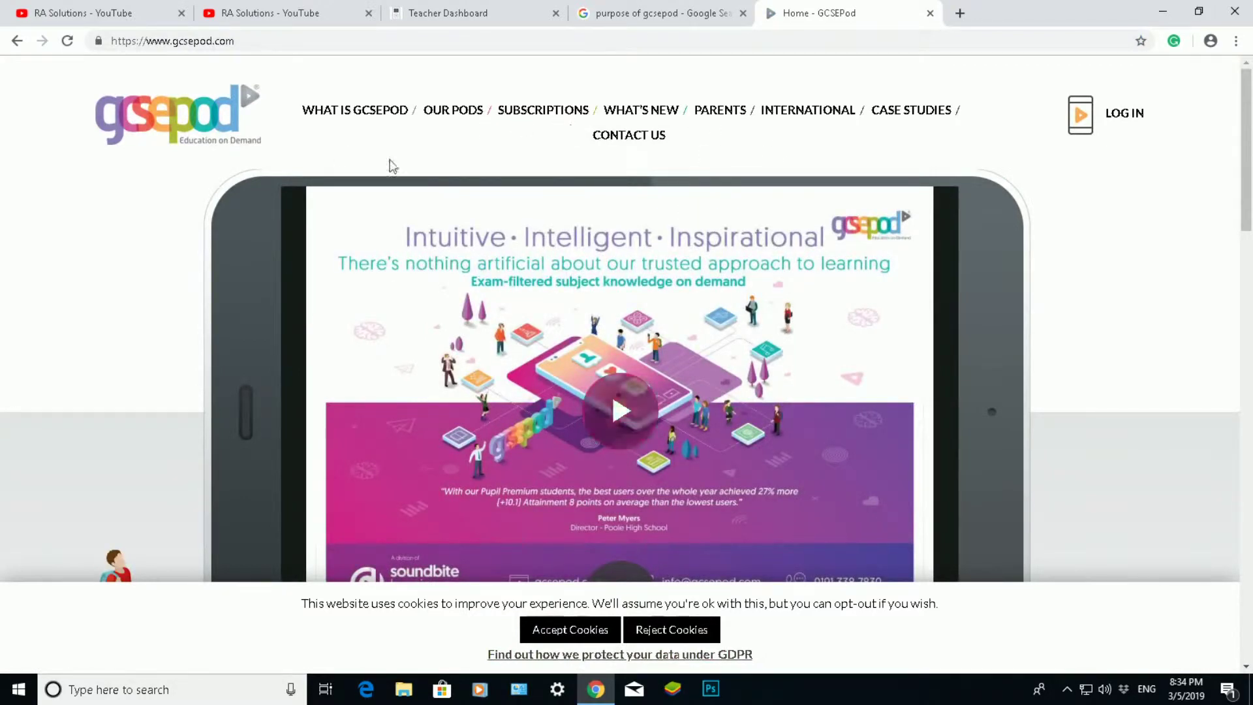
# Step: Play the tablet overview video on the What is GCSEPod page through to the end
pyautogui.click(346, 111)
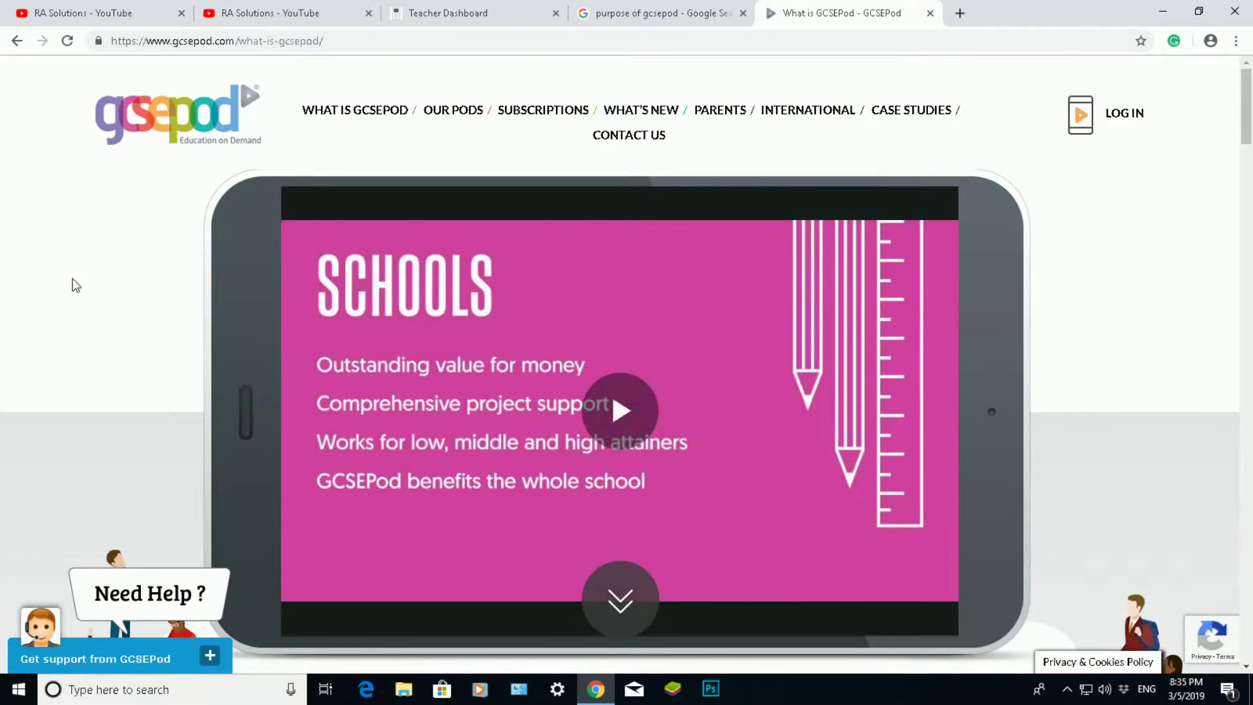
pyautogui.scroll(-1, 400, 372)
pyautogui.click(617, 332)
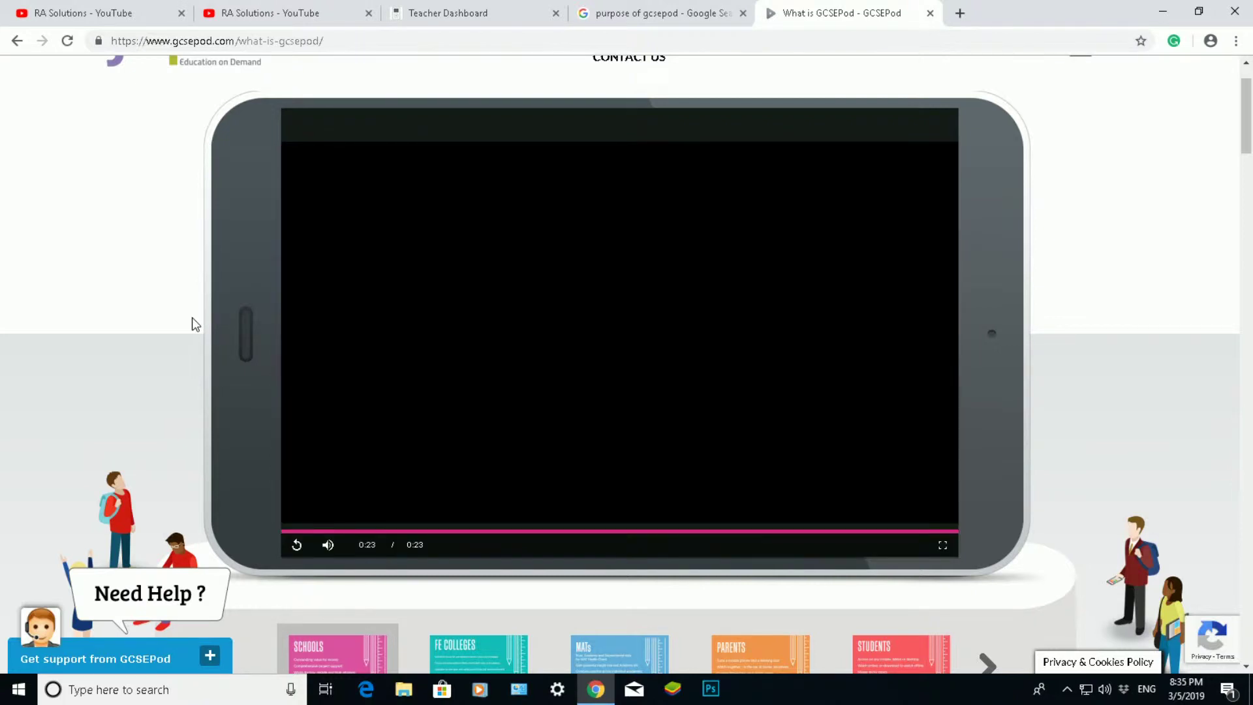
pyautogui.scroll(1, 192, 317)
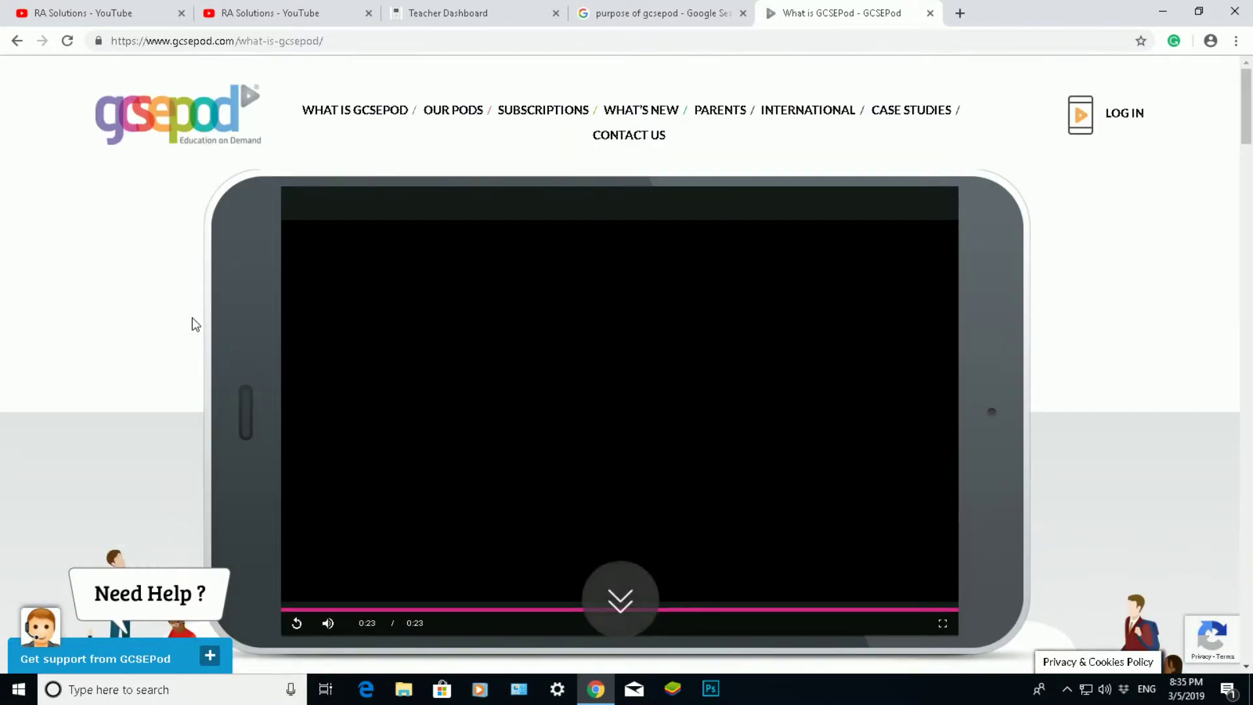
# Step: Log in at the top right and look over the Teacher Dashboard's courses, assignments and playlists
pyautogui.click(1123, 122)
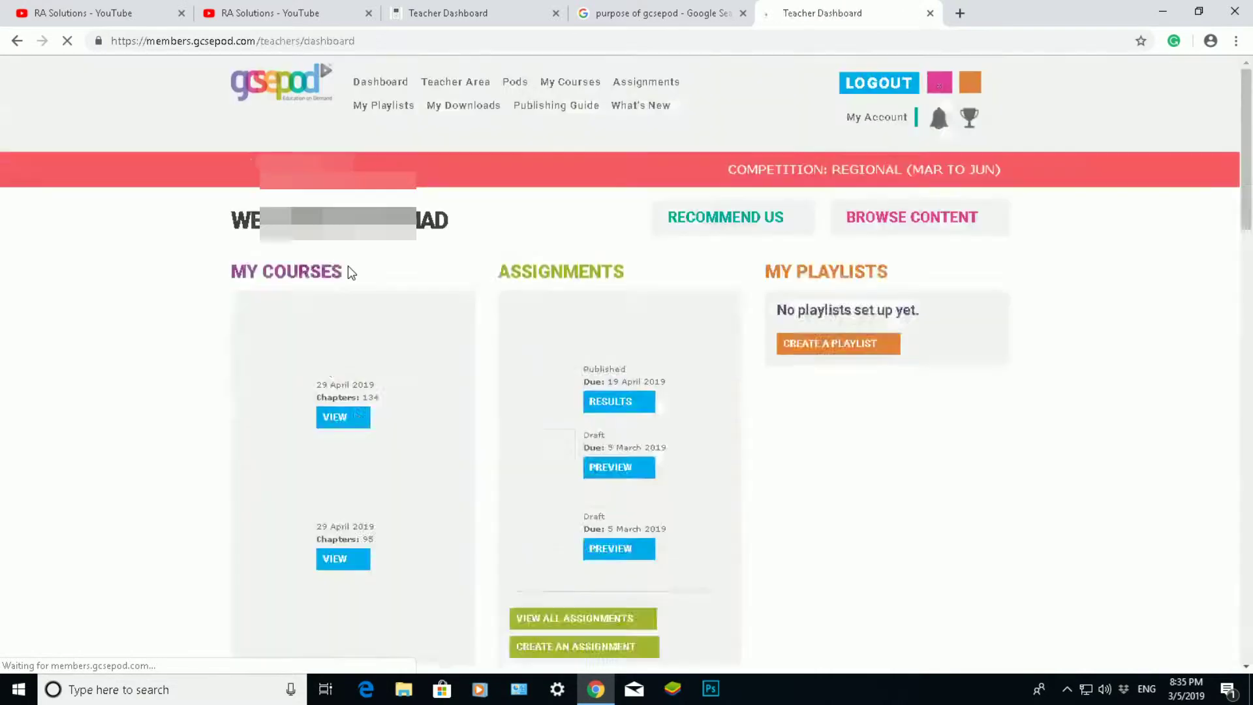
pyautogui.scroll(-2, 347, 272)
pyautogui.scroll(2, 347, 272)
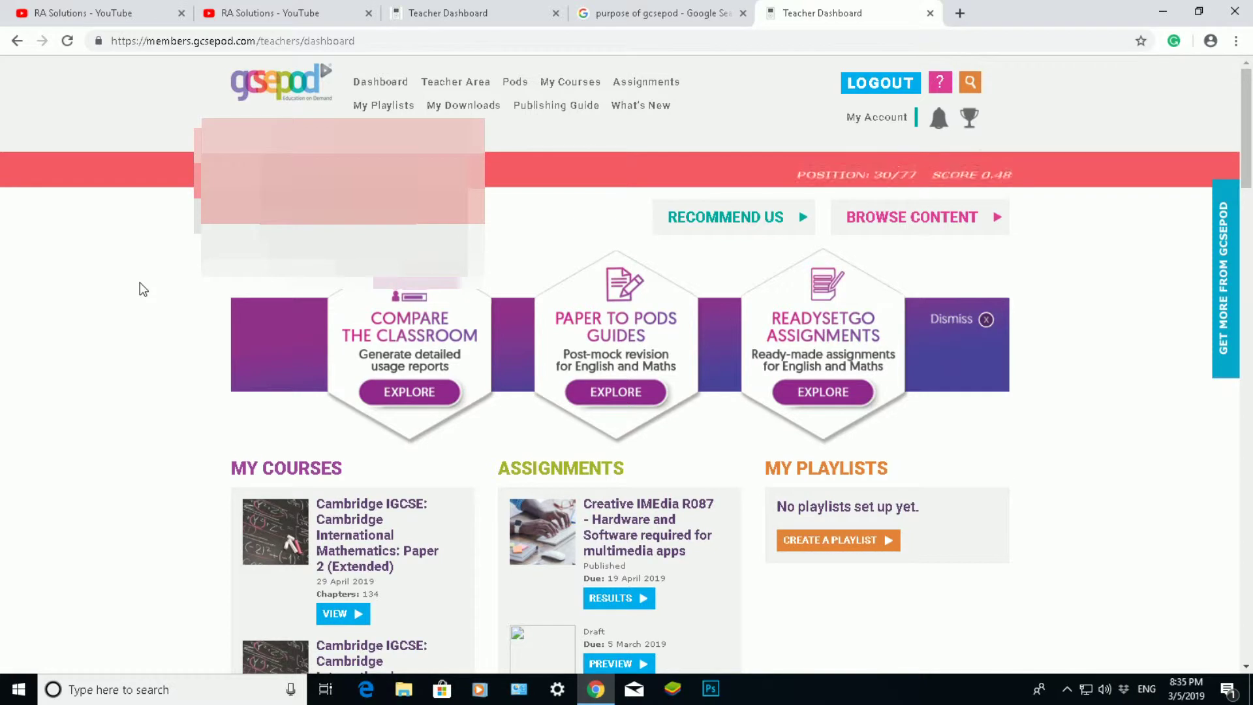
pyautogui.scroll(-1, 140, 283)
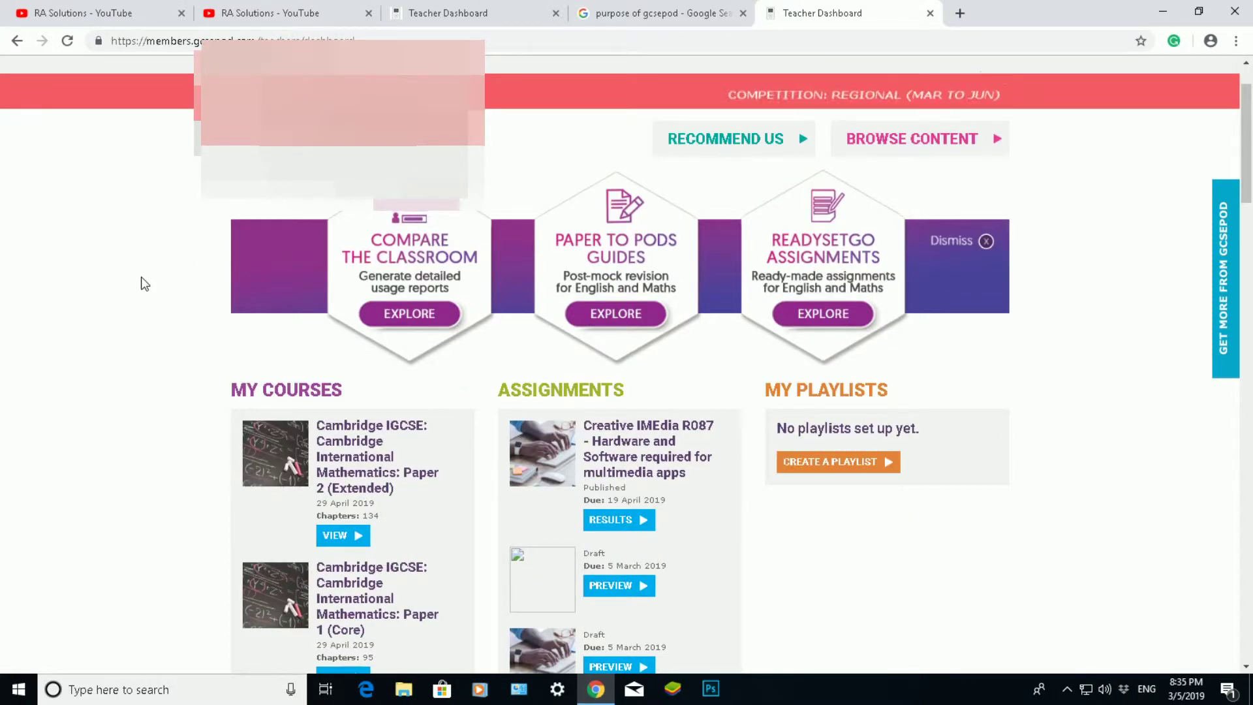
pyautogui.scroll(1, 145, 280)
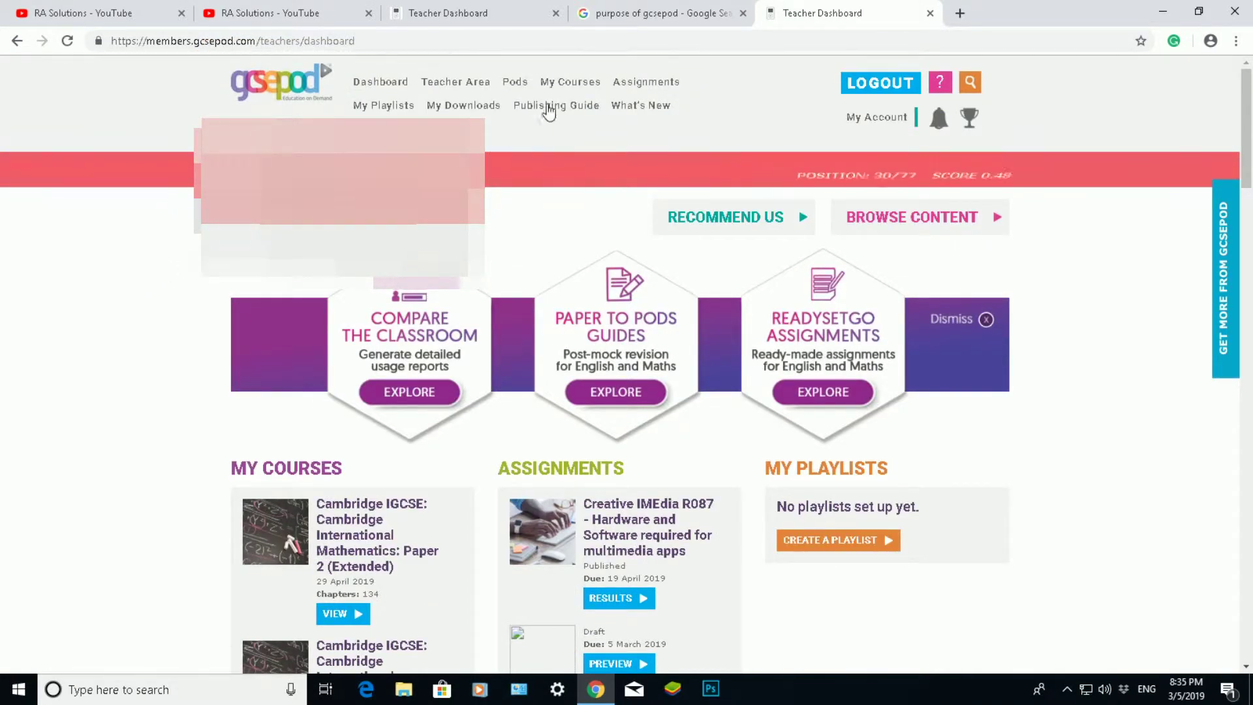
# Step: Browse My Courses' subject exam playlists, from Maths (78 exams) down to Texts for Drama
pyautogui.click(572, 84)
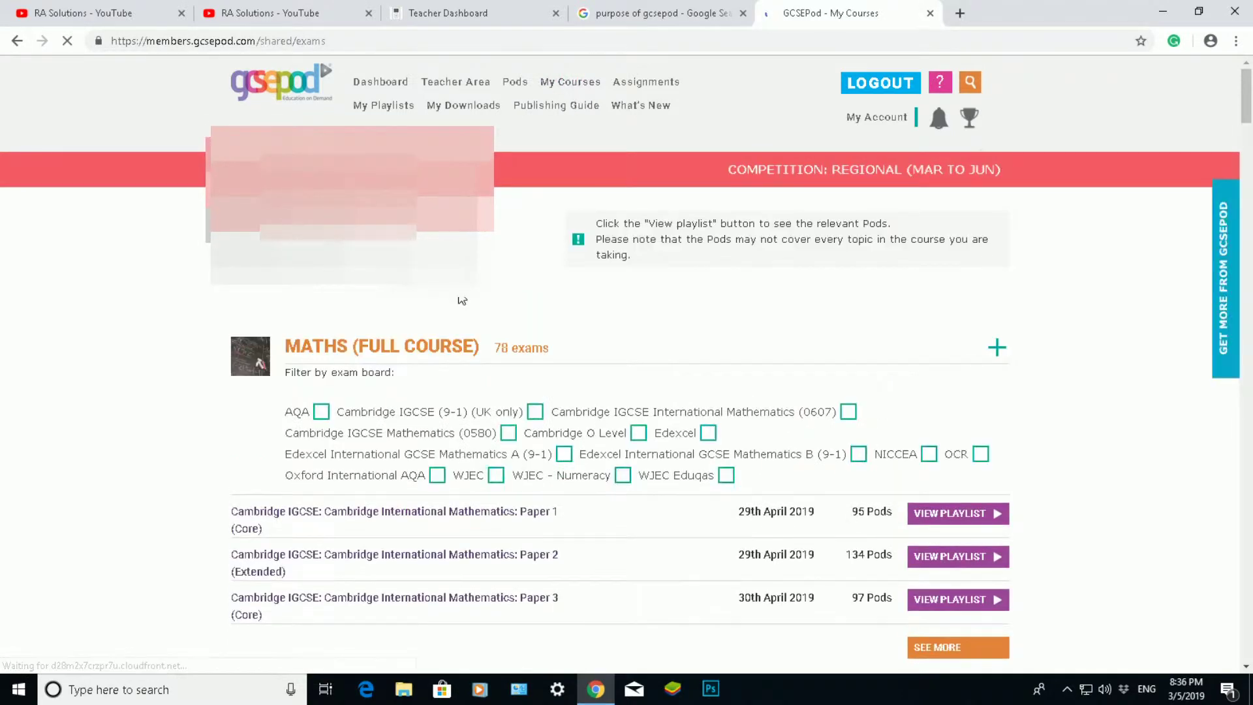
pyautogui.scroll(-5, 141, 302)
pyautogui.scroll(-15, 141, 301)
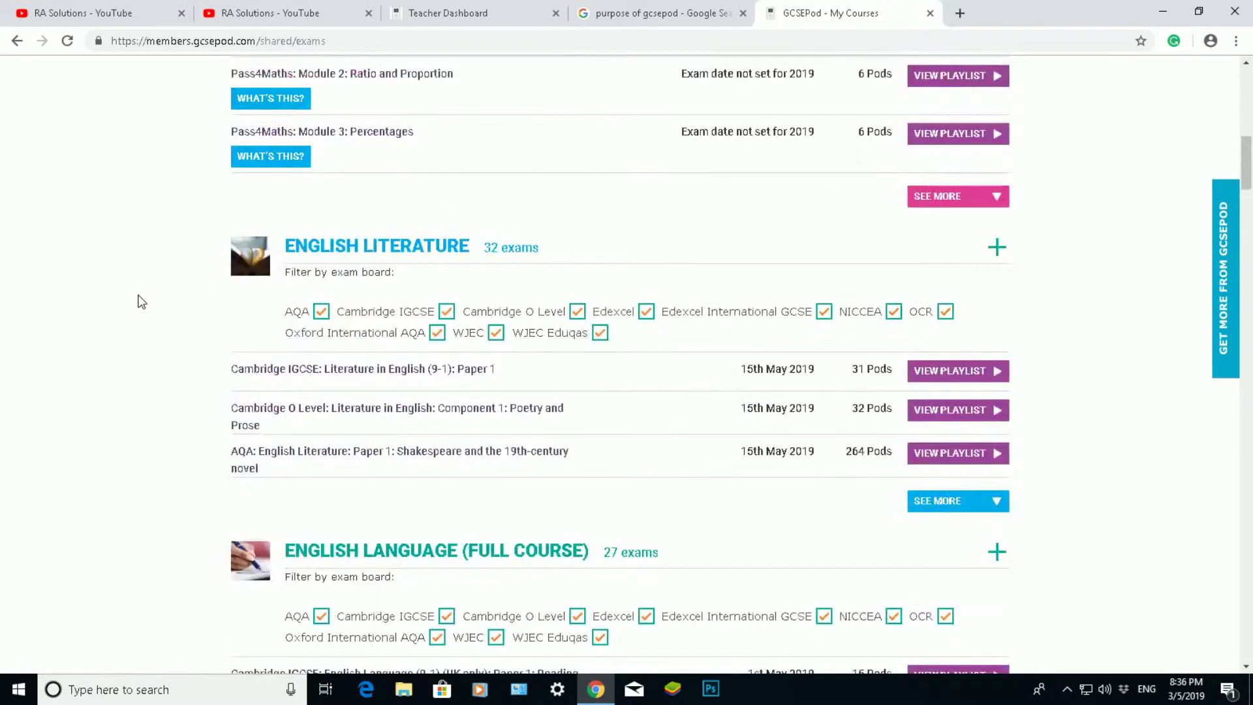
pyautogui.scroll(-15, 141, 302)
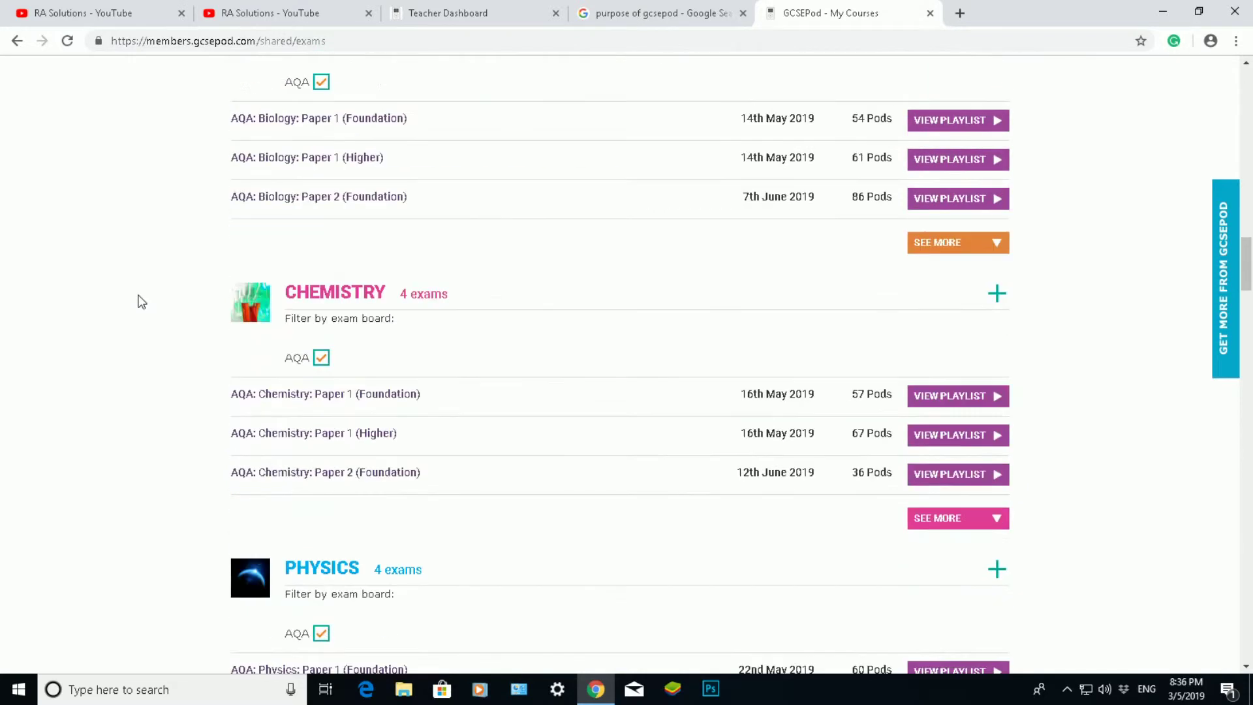
pyautogui.scroll(-15, 141, 302)
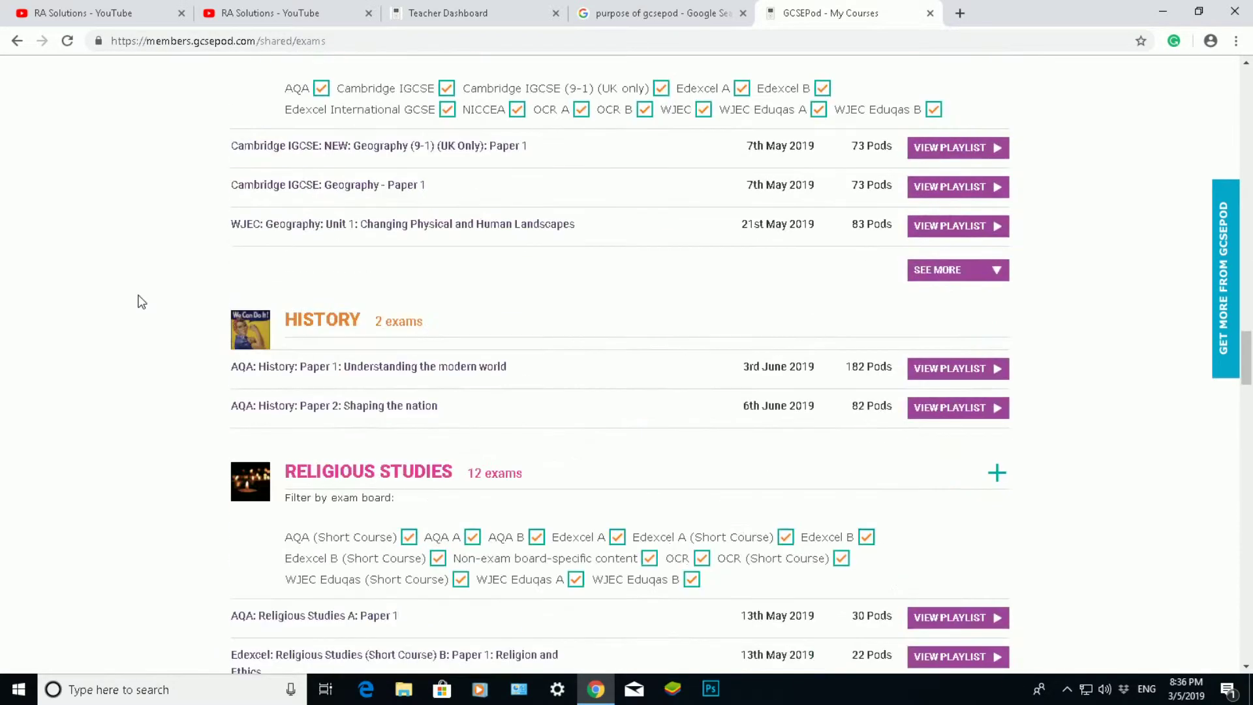
pyautogui.scroll(-15, 141, 301)
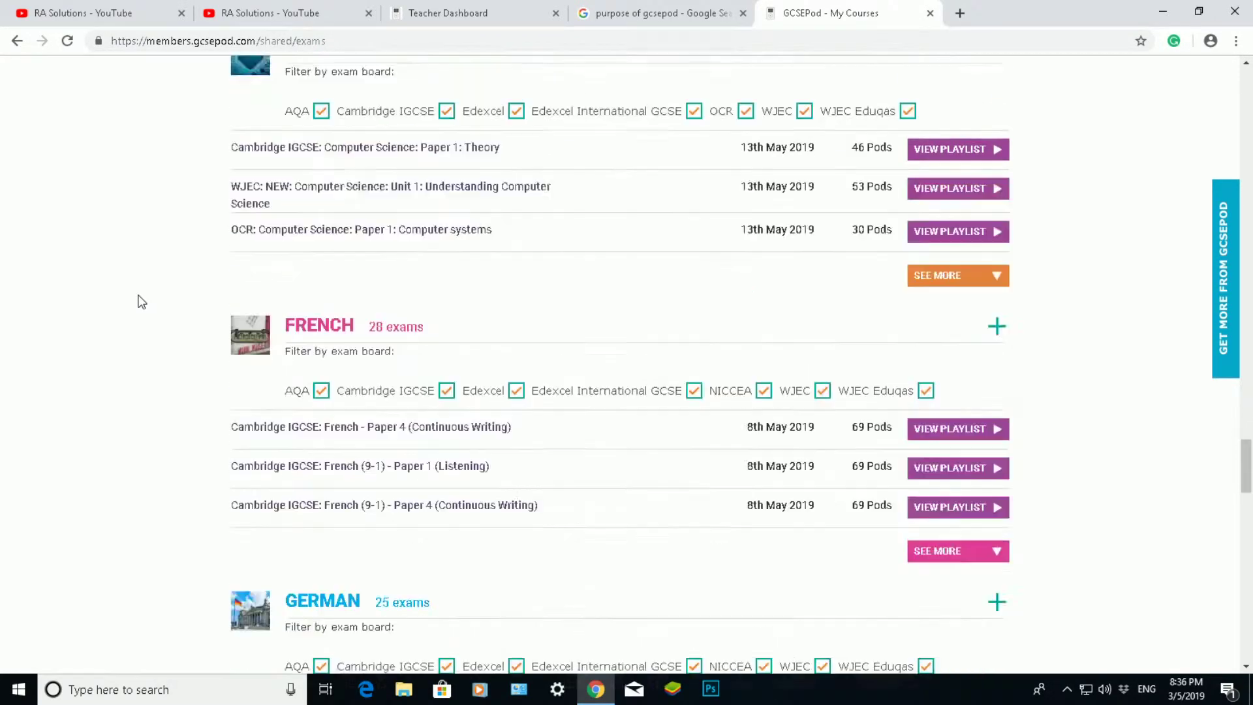
pyautogui.scroll(-15, 141, 302)
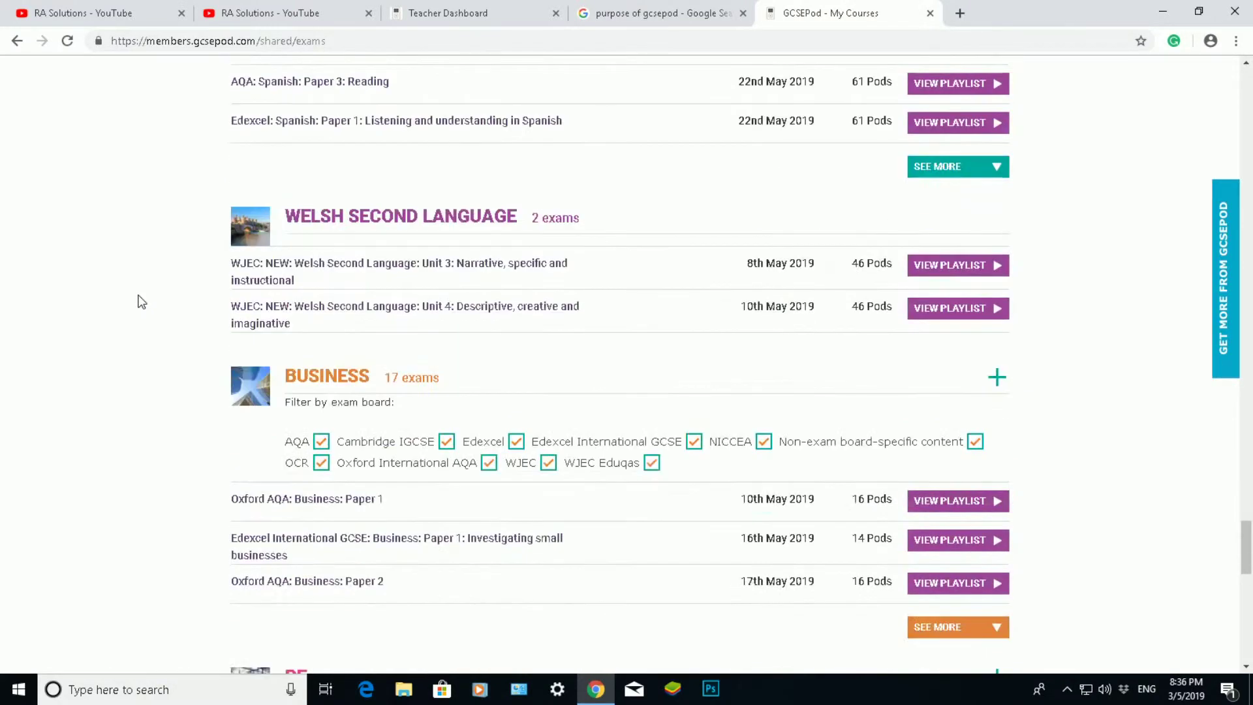
pyautogui.scroll(-6, 141, 302)
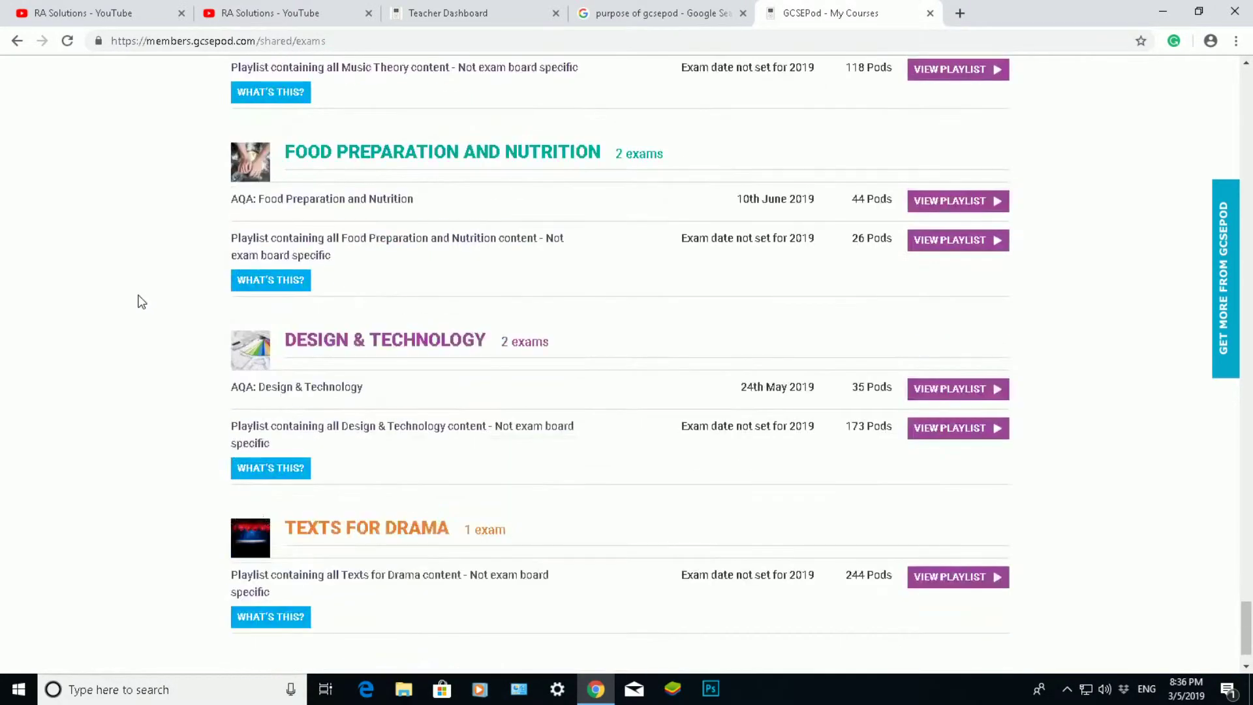
pyautogui.scroll(16, 141, 302)
pyautogui.scroll(20, 141, 302)
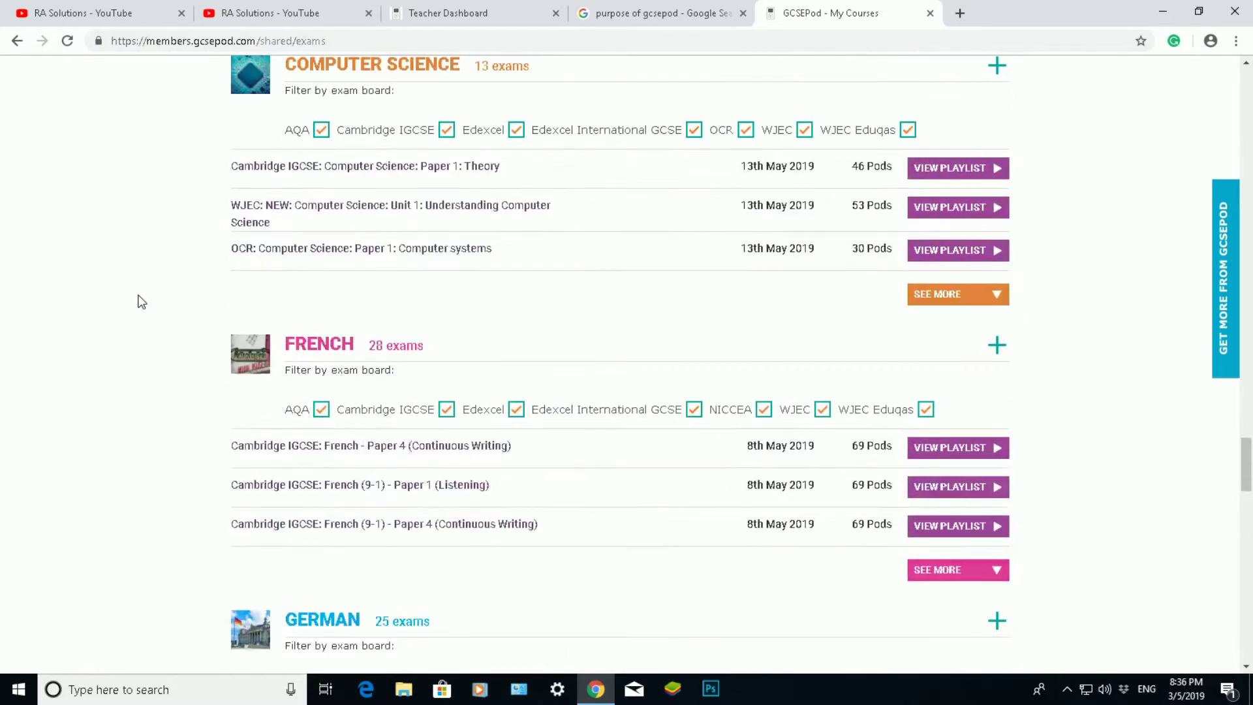
pyautogui.scroll(20, 141, 302)
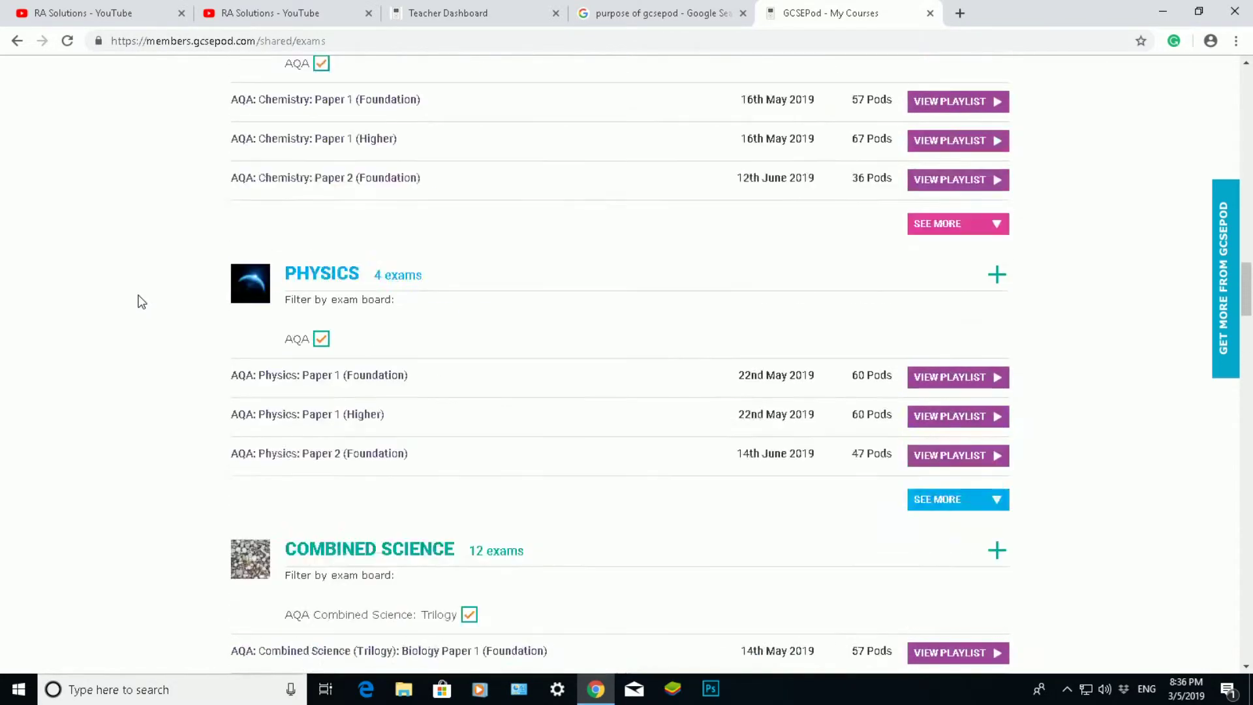
pyautogui.scroll(5, 141, 302)
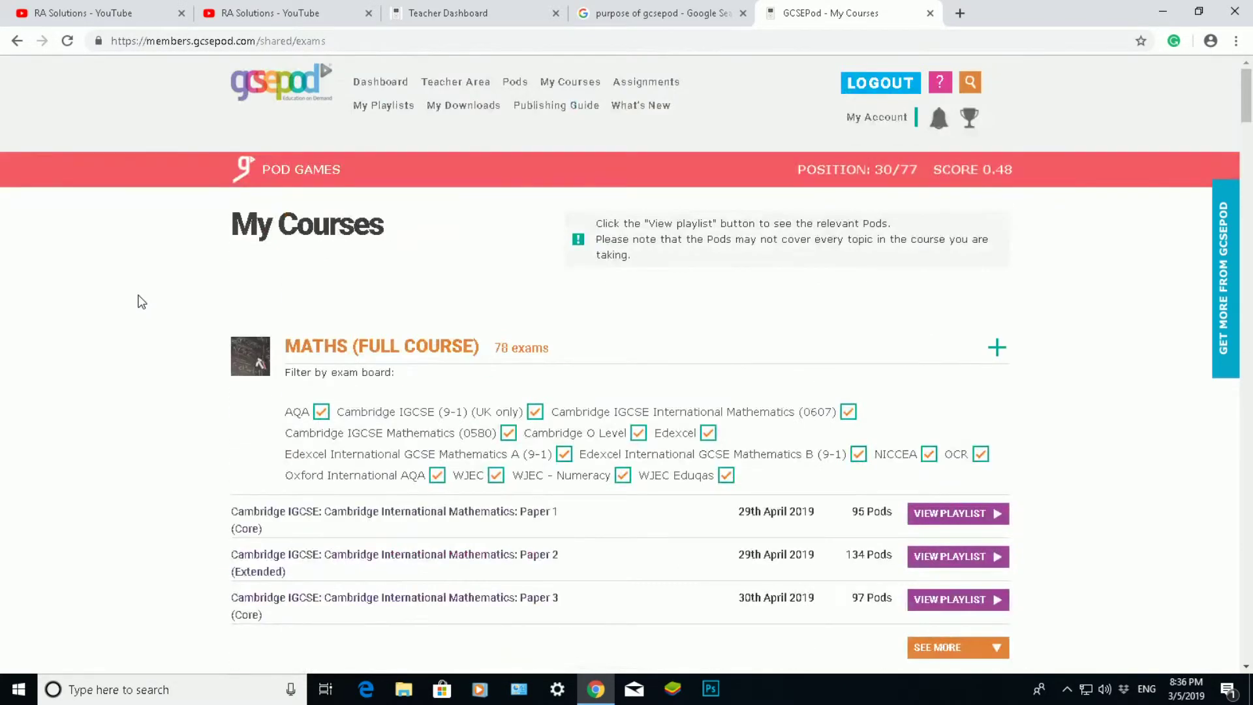
# Step: From the dashboard's Assignments area, open Create an Assignment and view its start options
pyautogui.click(375, 83)
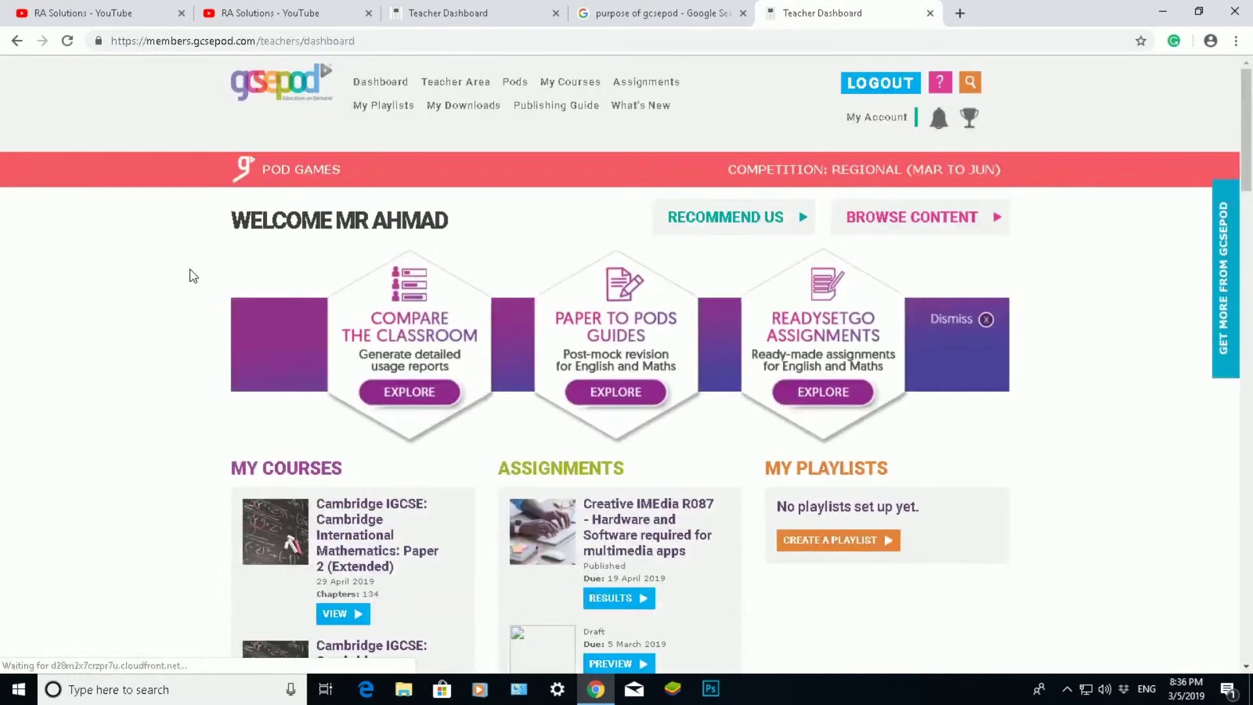
pyautogui.scroll(-2, 194, 276)
pyautogui.scroll(-2, 194, 276)
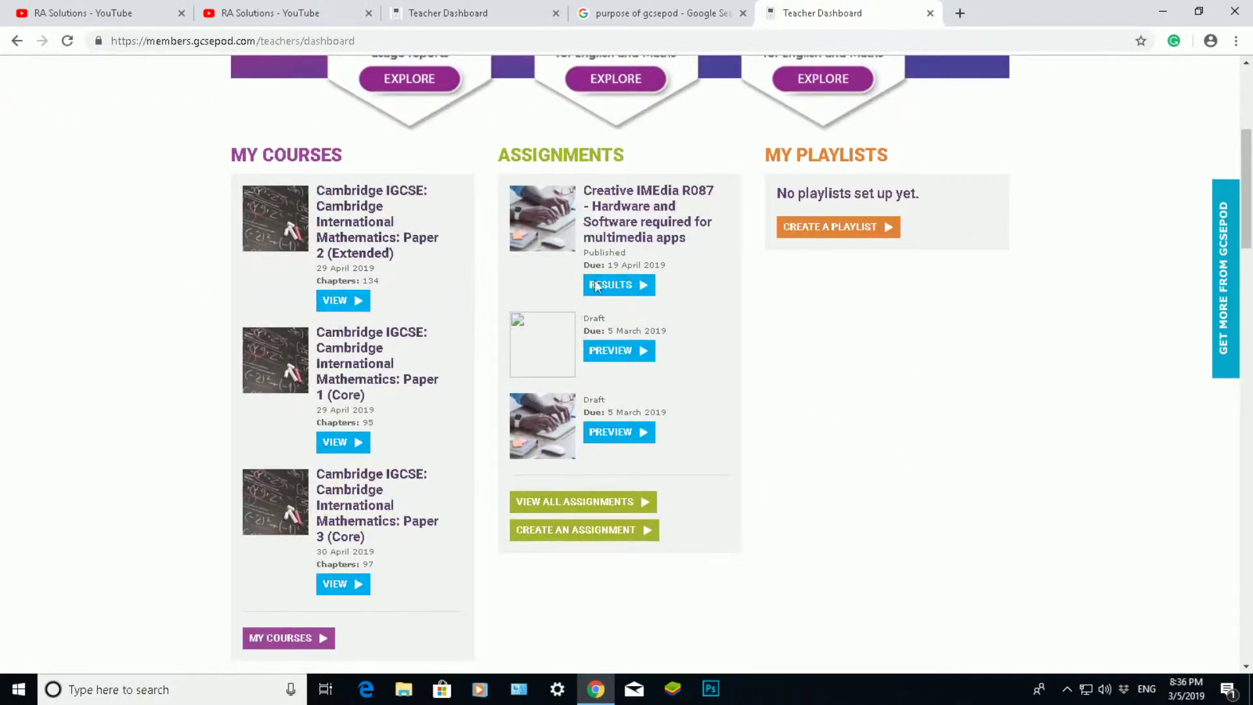
pyautogui.click(573, 534)
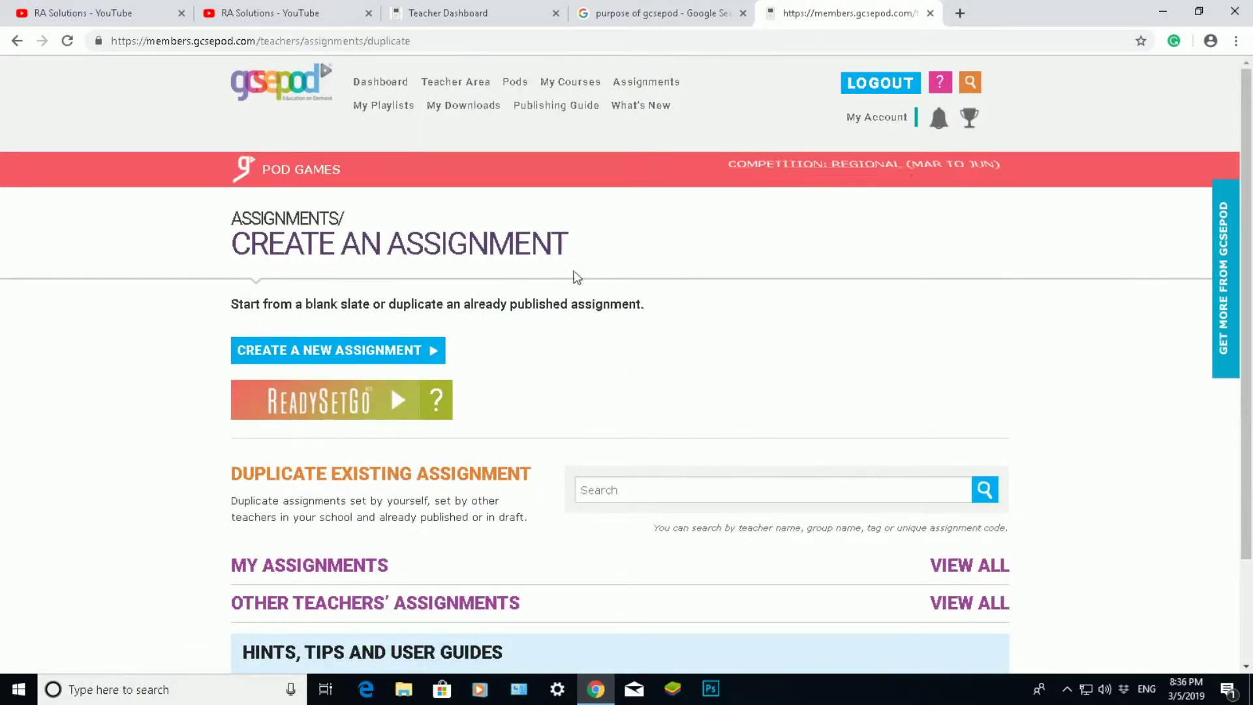
pyautogui.scroll(-2, 457, 299)
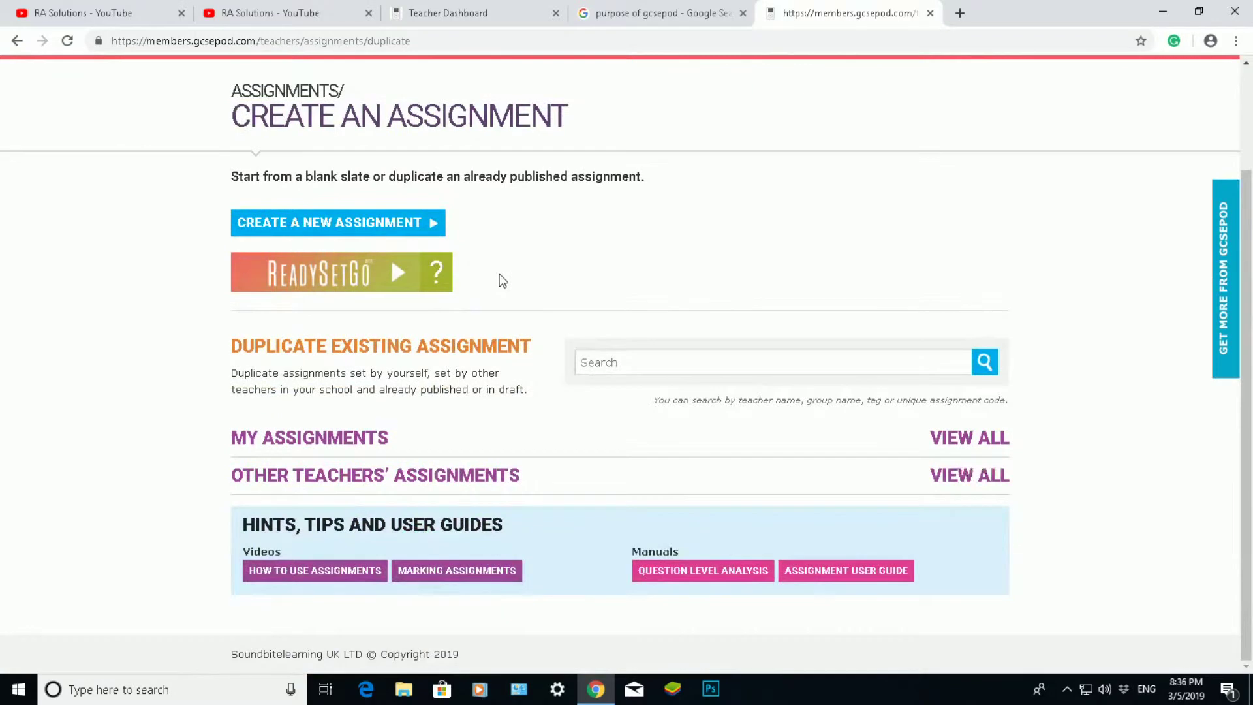
pyautogui.scroll(2, 503, 281)
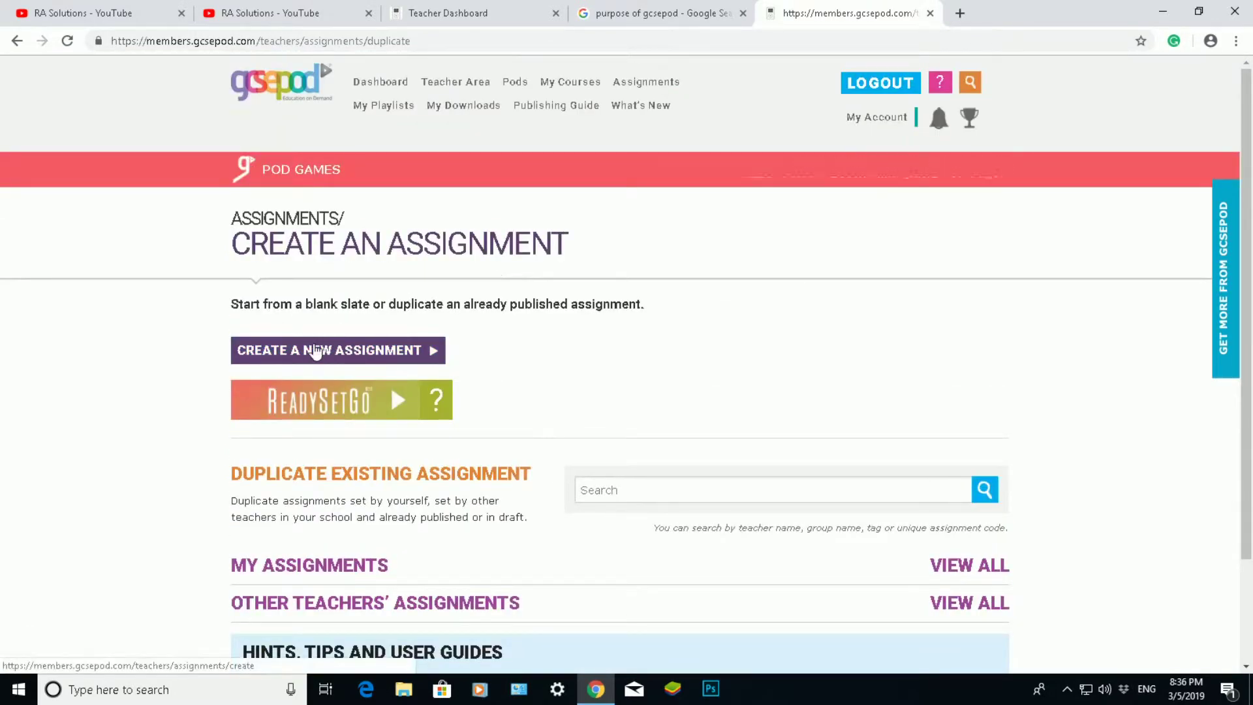
# Step: Start a brand-new assignment and filter pods to the Computer Science and ICT department
pyautogui.click(288, 359)
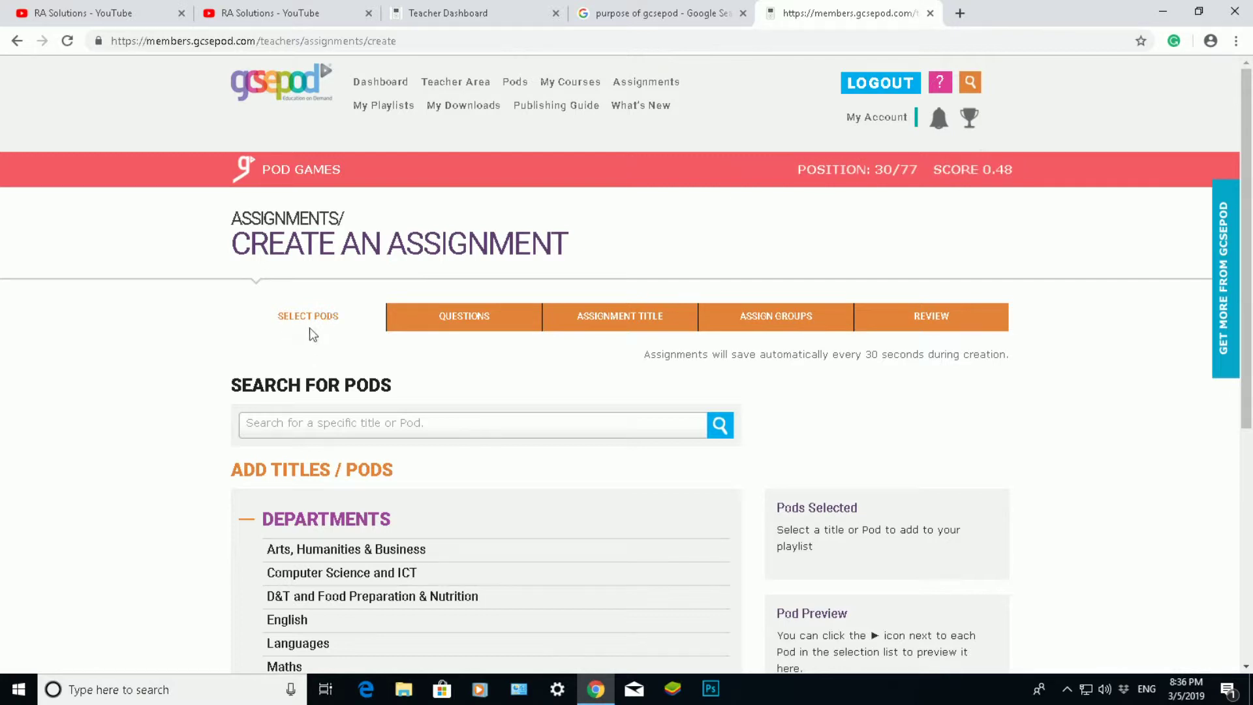
pyautogui.scroll(-2, 300, 321)
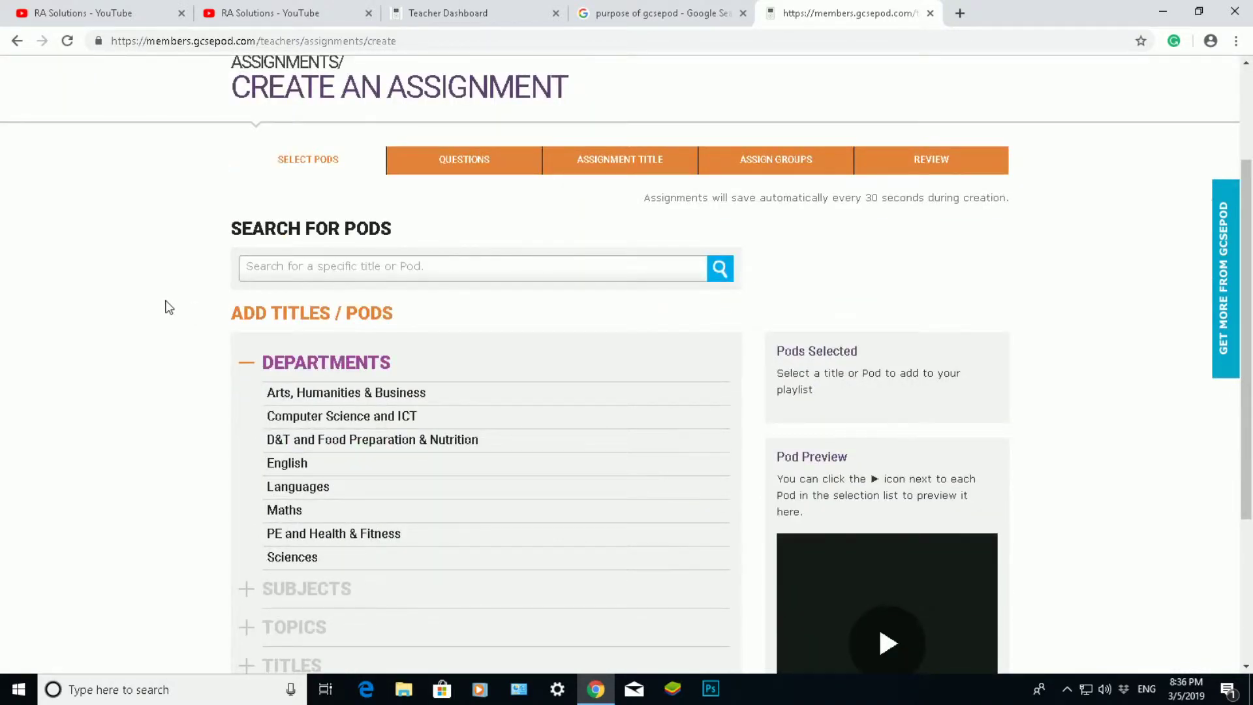
pyautogui.scroll(-1, 169, 301)
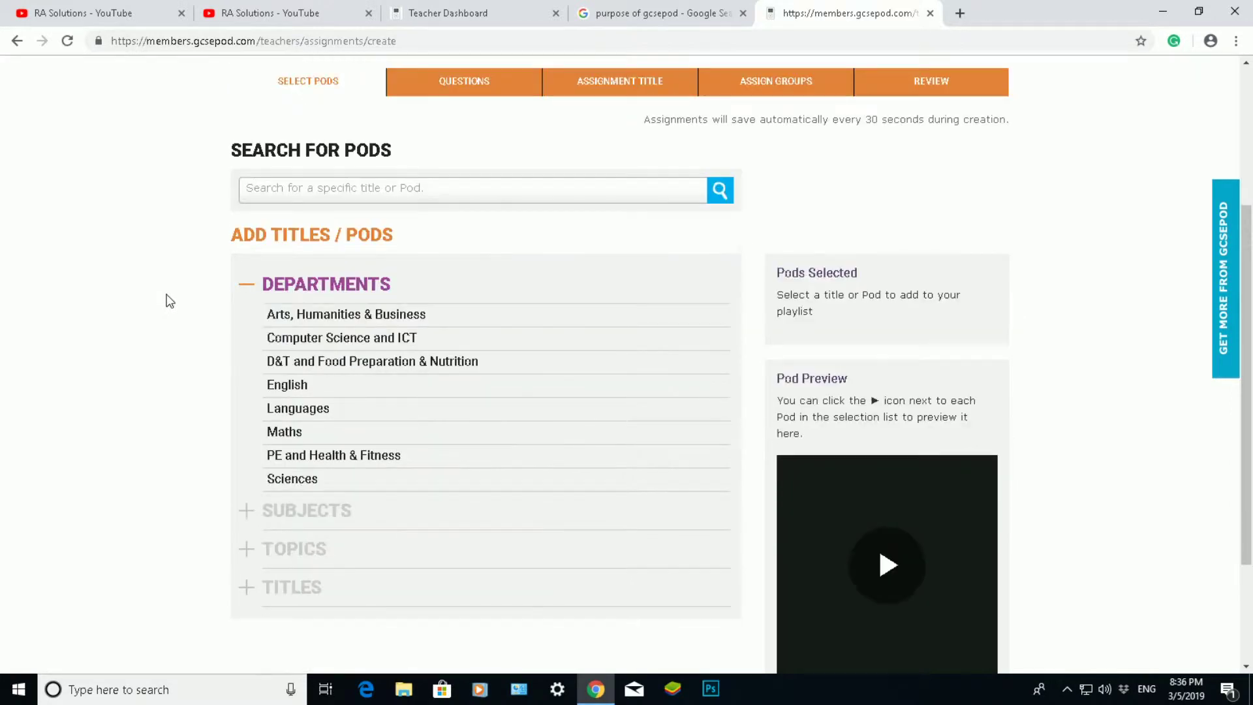
pyautogui.click(309, 340)
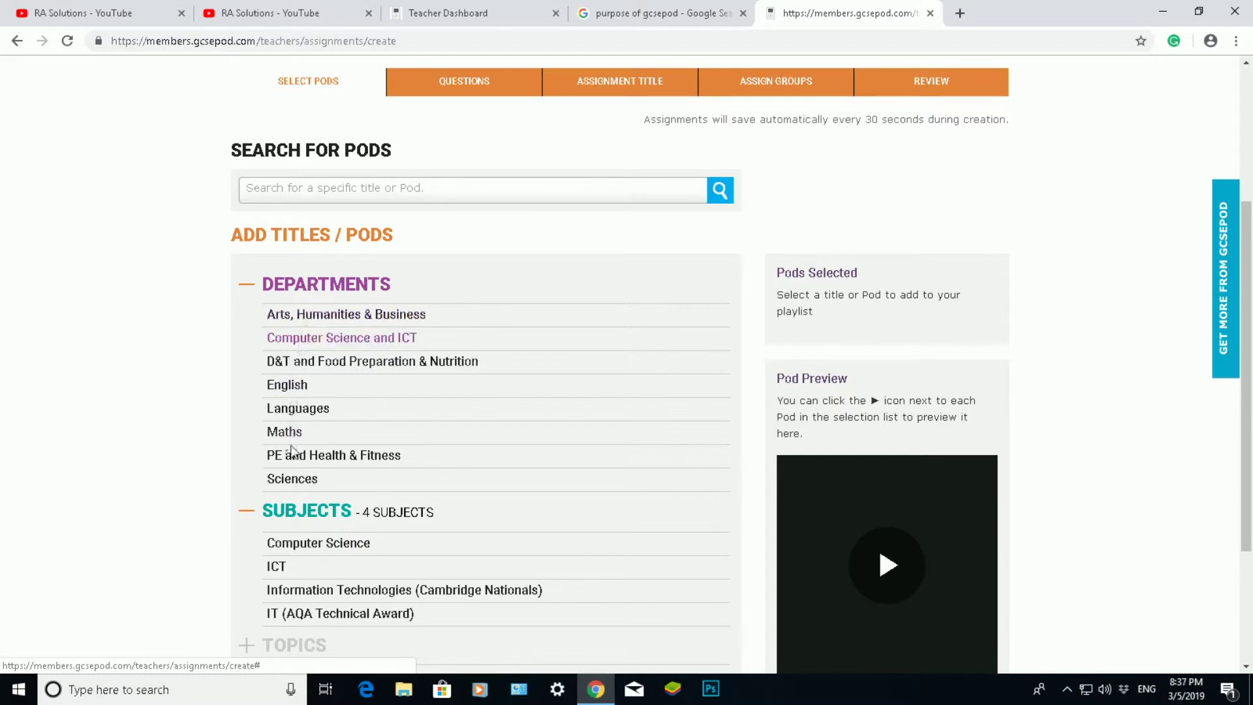
# Step: Narrow the pods to subject ICT and topic Spreadsheets, showing Spreadsheets - 10 Pods
pyautogui.scroll(-2, 288, 418)
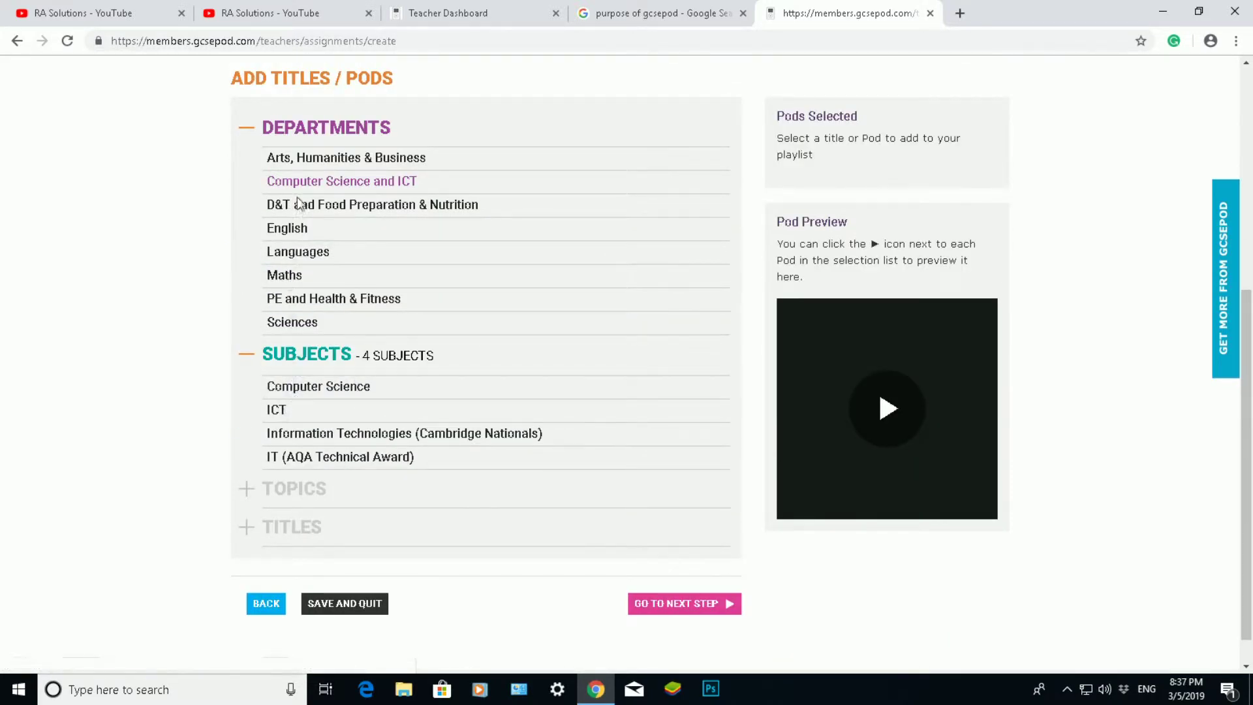
pyautogui.click(276, 411)
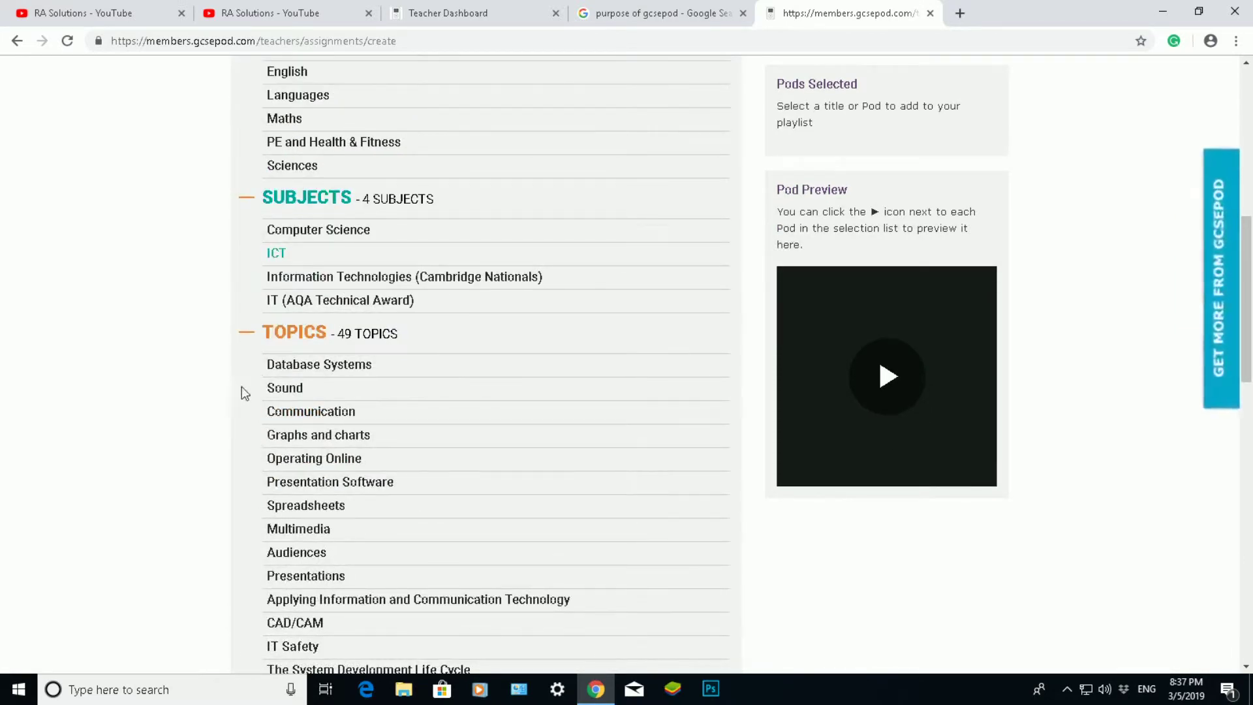
pyautogui.scroll(-1, 254, 418)
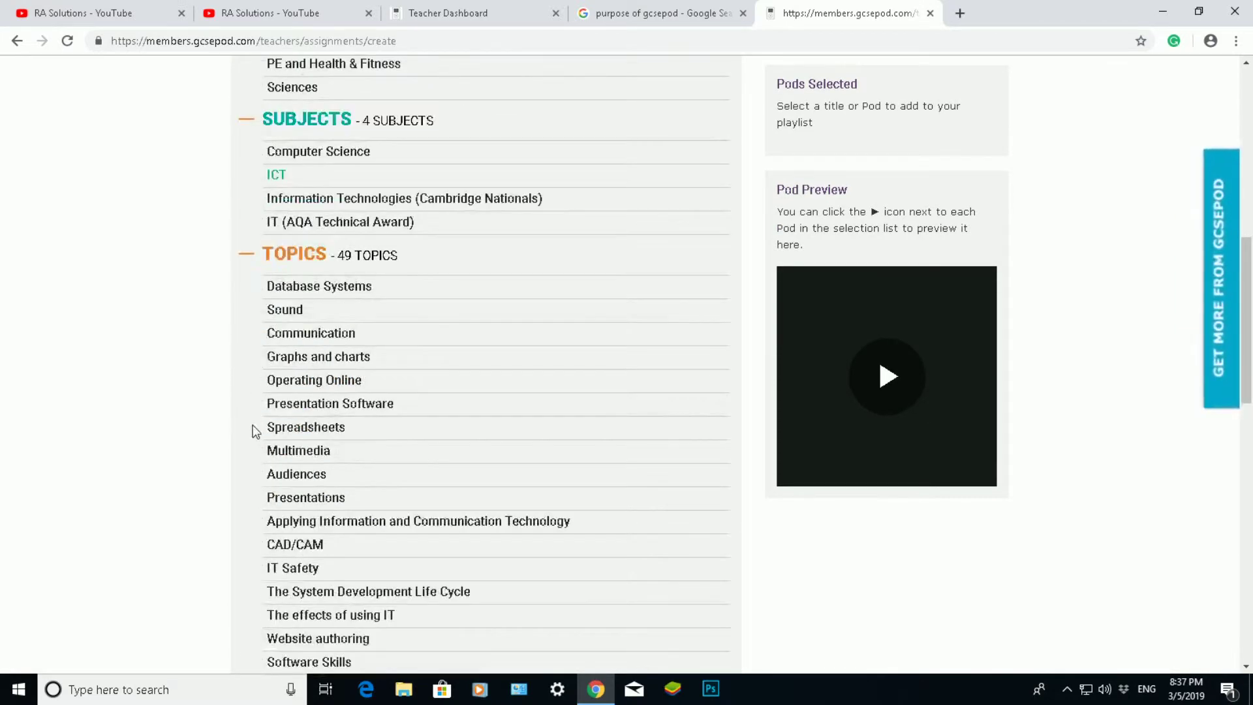
pyautogui.click(303, 428)
pyautogui.scroll(-4, 231, 413)
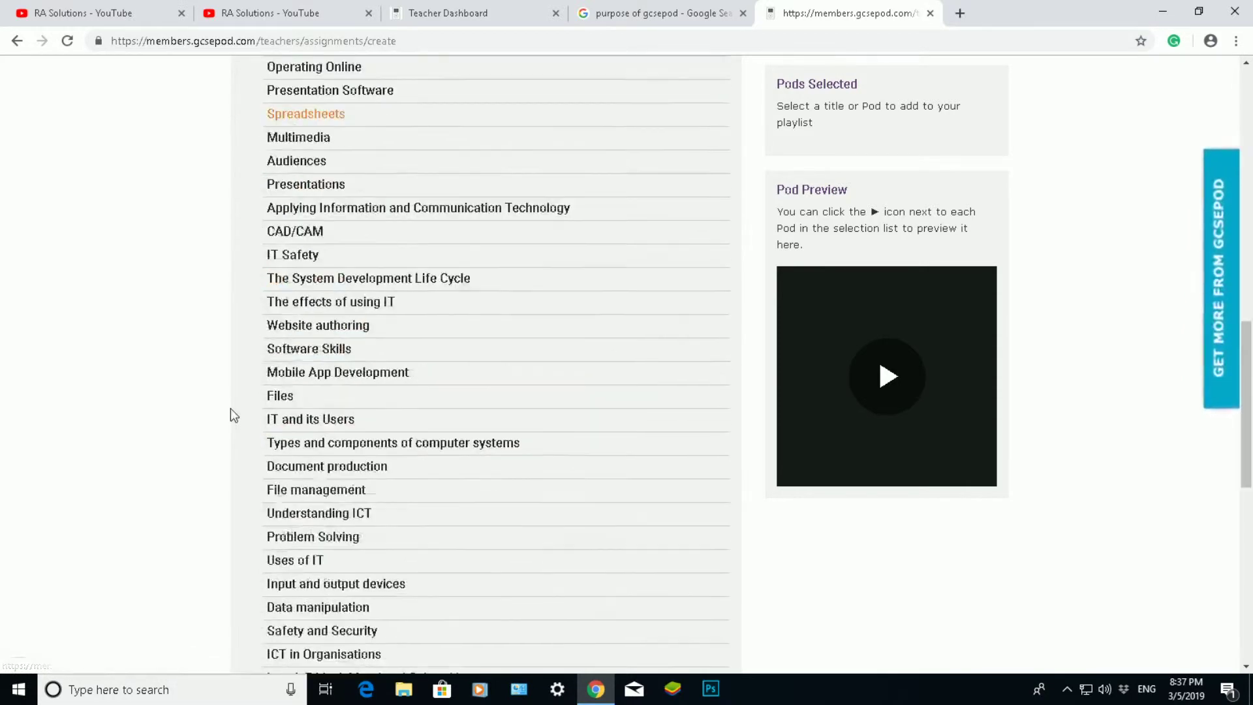
pyautogui.scroll(-8, 230, 408)
pyautogui.scroll(6, 226, 409)
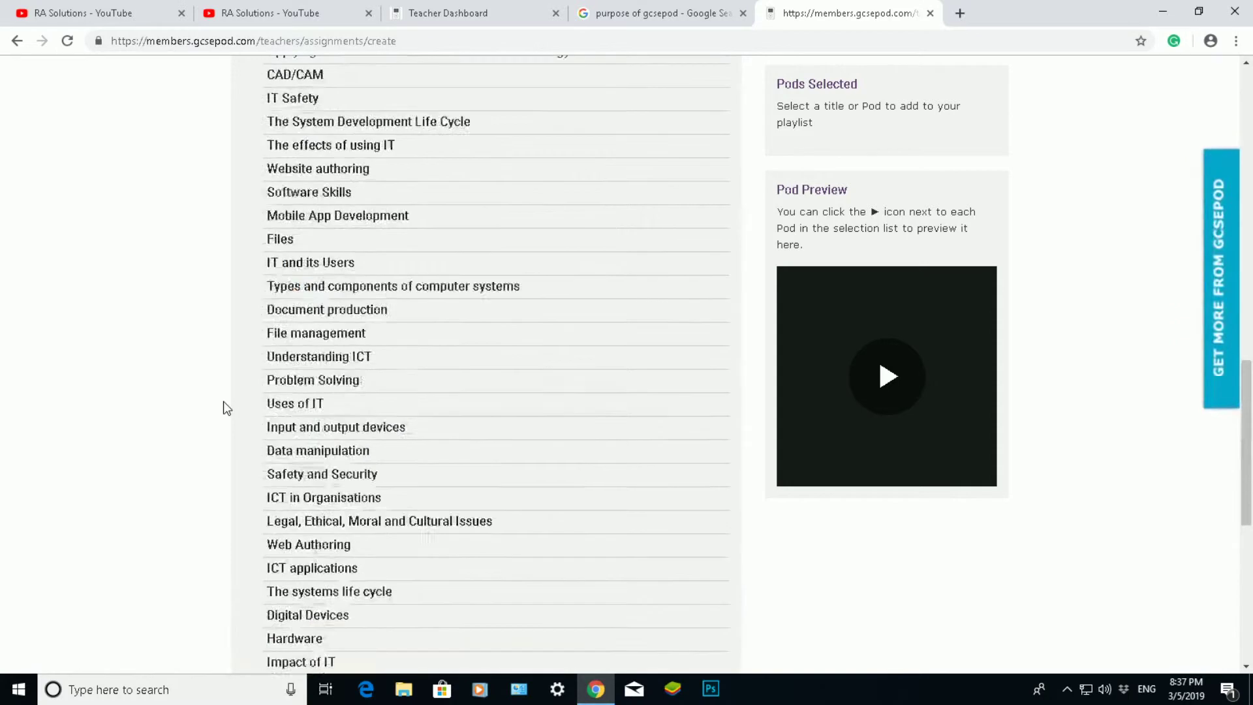
pyautogui.scroll(5, 226, 408)
pyautogui.scroll(-12, 207, 360)
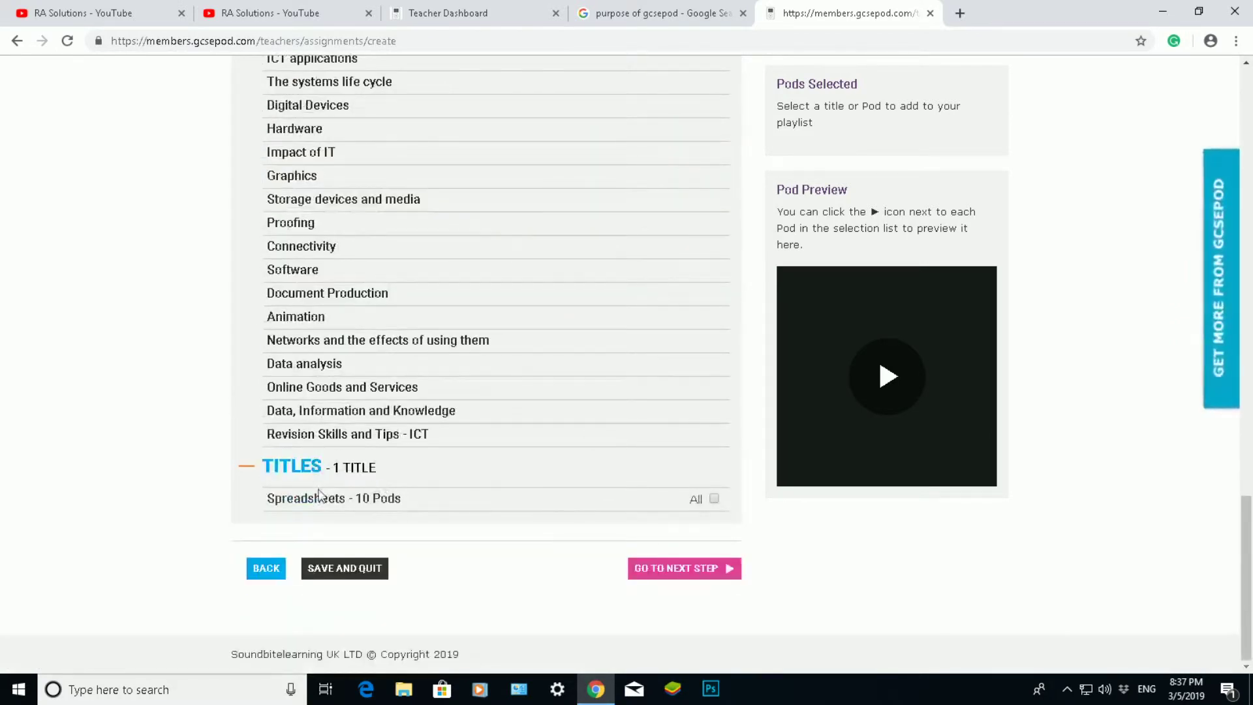
# Step: Select all ten Spreadsheets pods, review the Pods Selected list, and proceed to Questions
pyautogui.click(713, 499)
pyautogui.scroll(3, 843, 414)
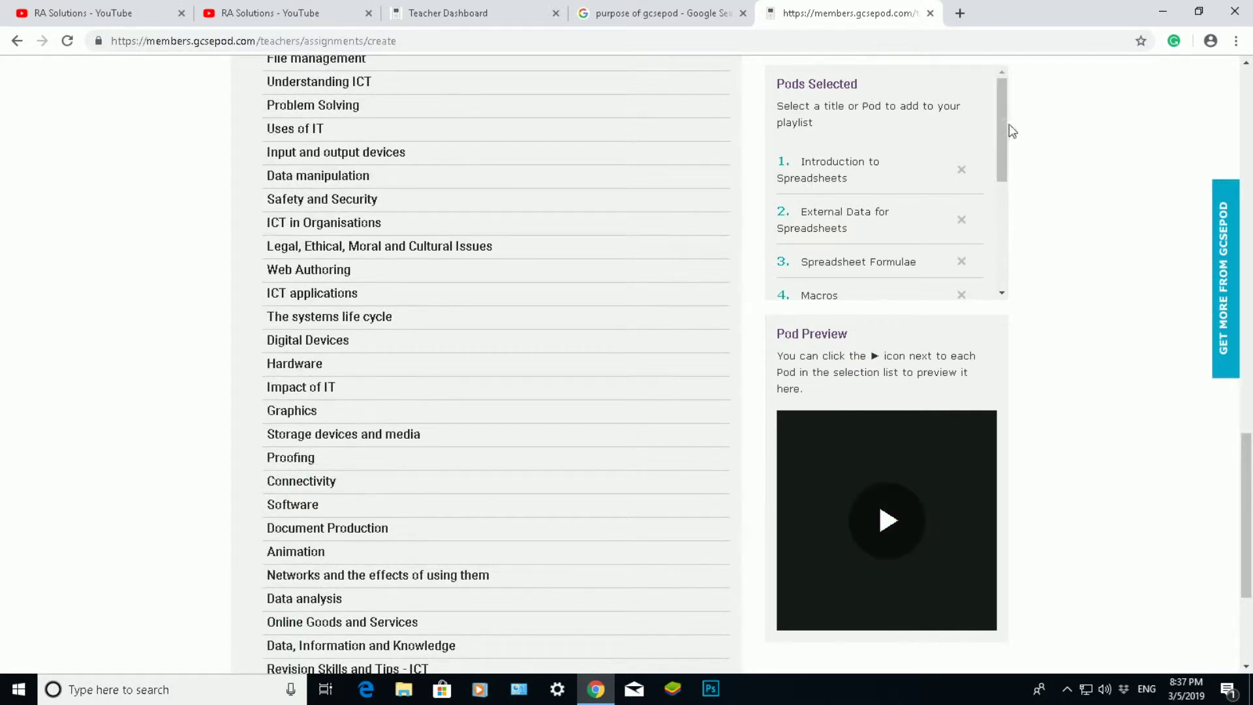
pyautogui.moveTo(997, 122); pyautogui.dragTo(996, 239)
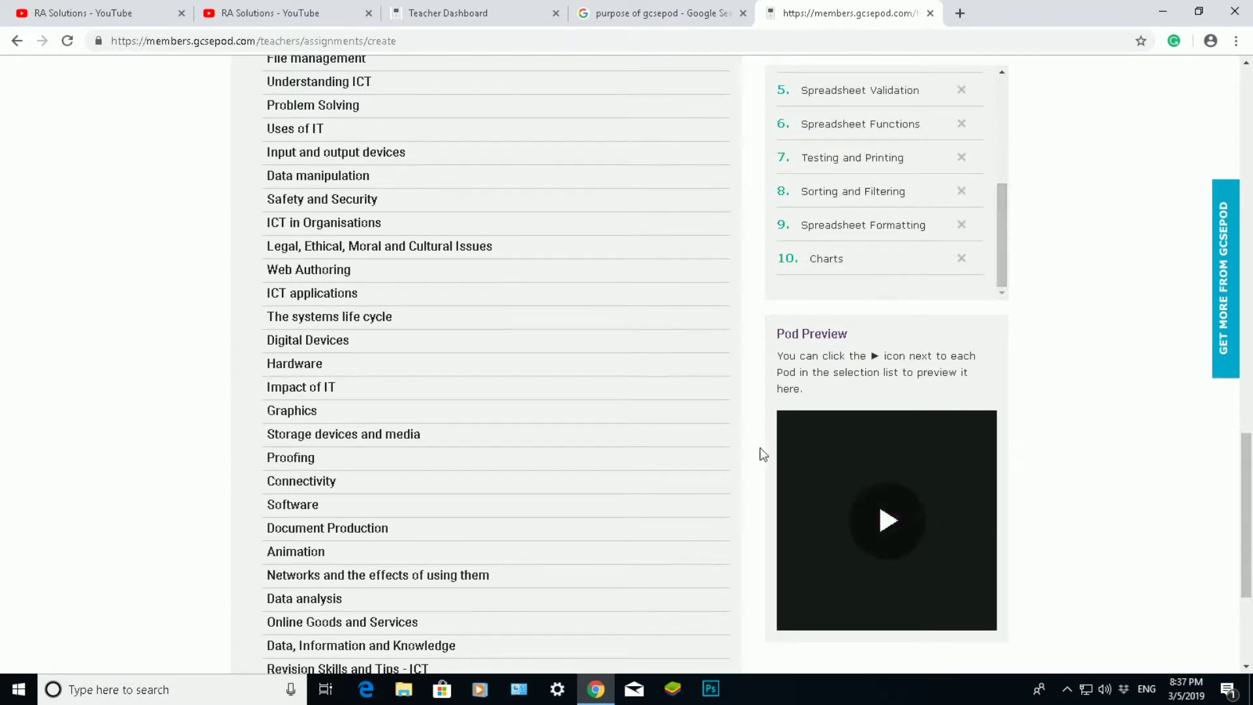
pyautogui.scroll(-4, 760, 448)
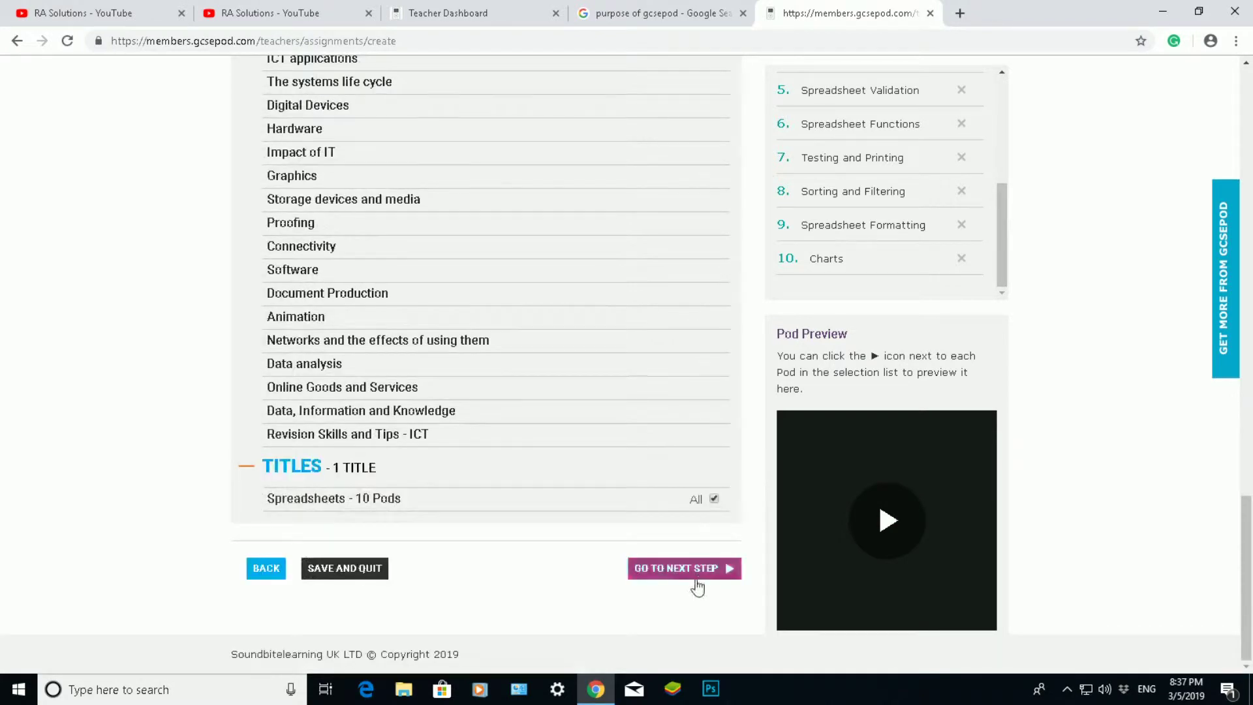
pyautogui.click(659, 569)
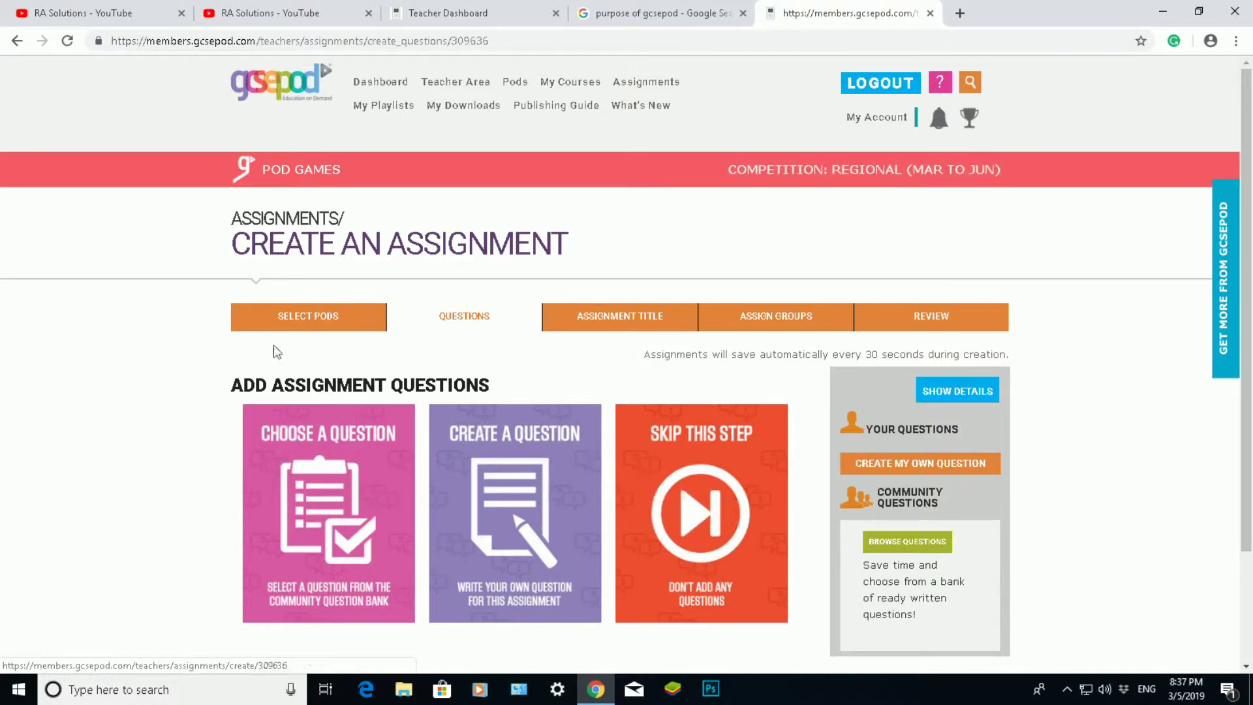
# Step: Browse the community question bank to show the 40 Spreadsheets questions
pyautogui.click(314, 493)
pyautogui.scroll(-1, 793, 337)
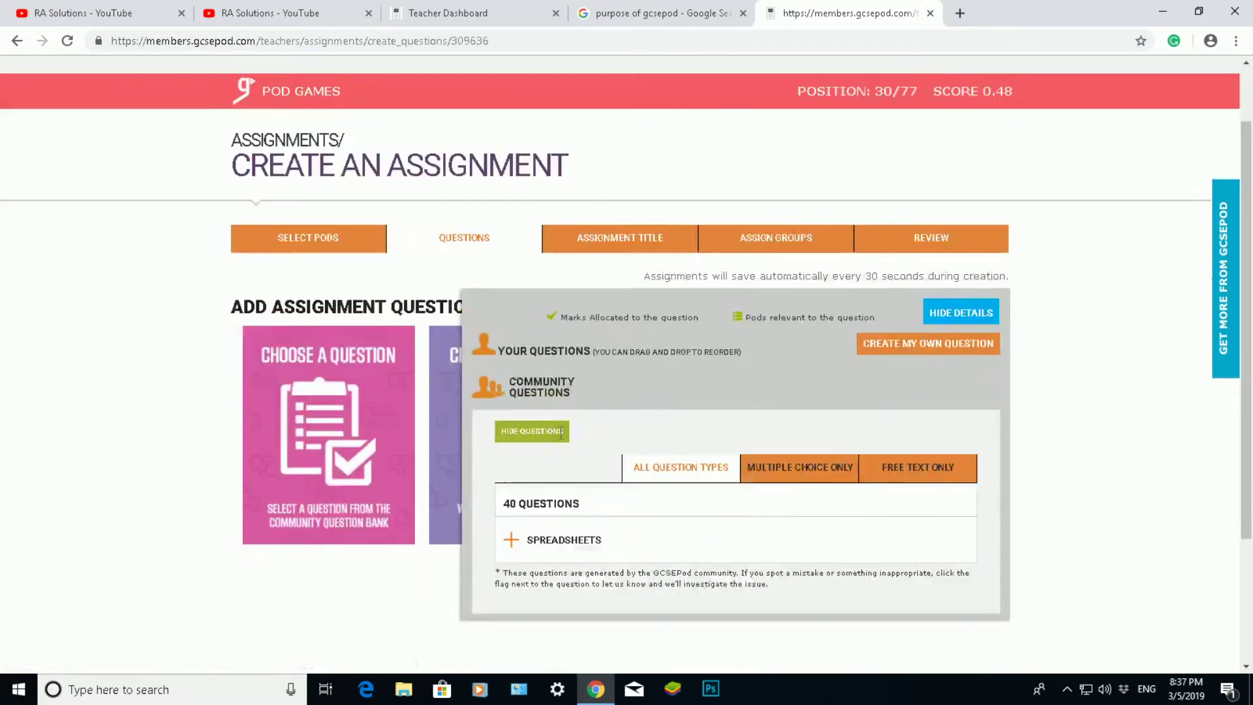
# Step: Add all four Introduction to Spreadsheets and all four Spreadsheet Formulae community questions
pyautogui.click(512, 542)
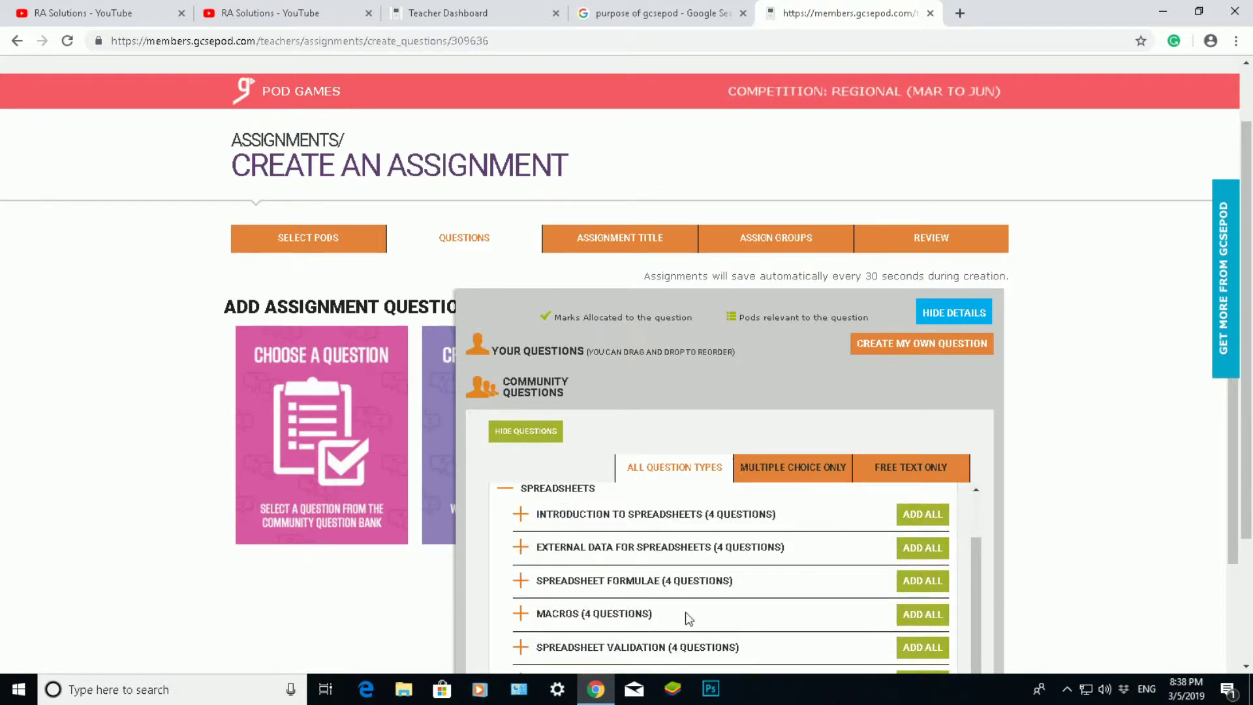
pyautogui.click(913, 516)
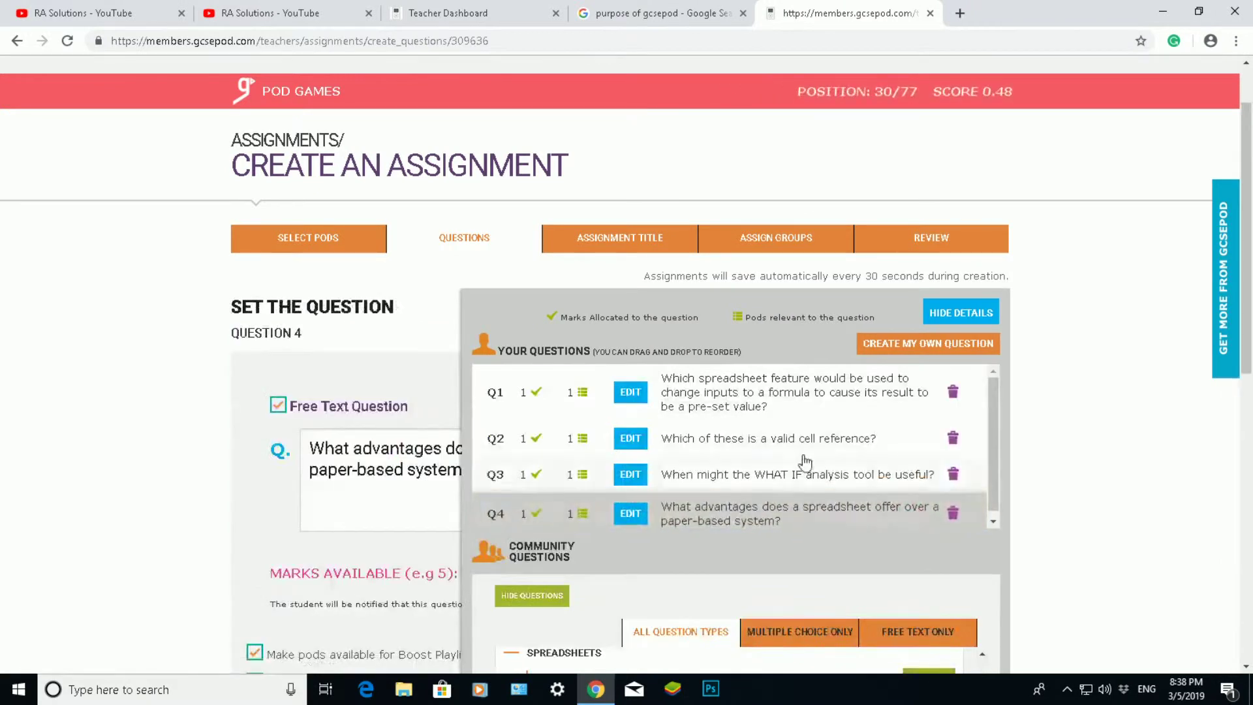
pyautogui.scroll(-1, 762, 635)
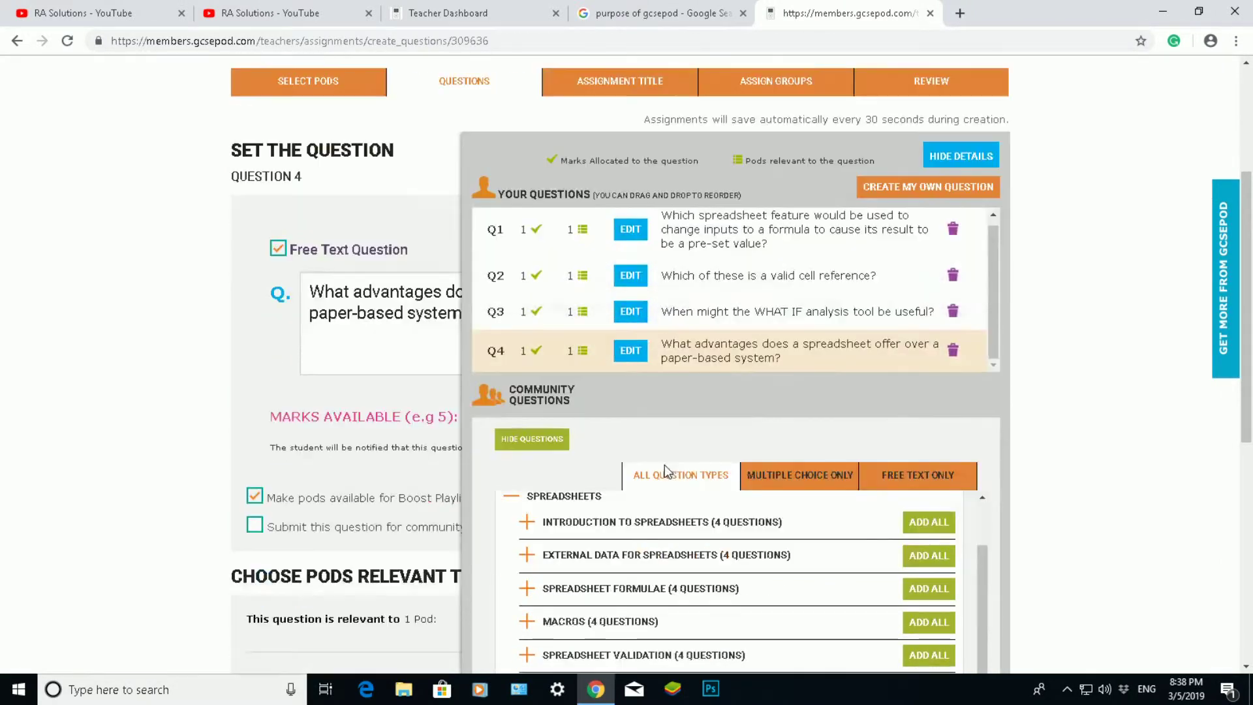
pyautogui.scroll(-3, 664, 465)
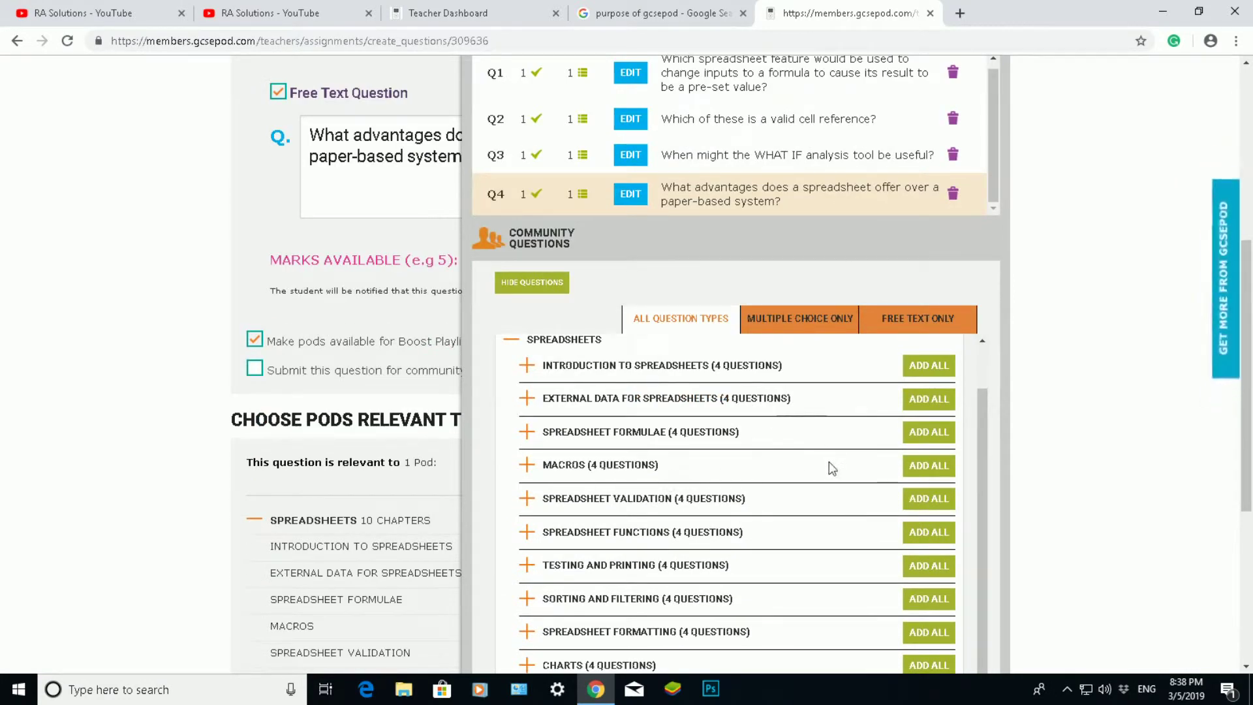
pyautogui.click(928, 440)
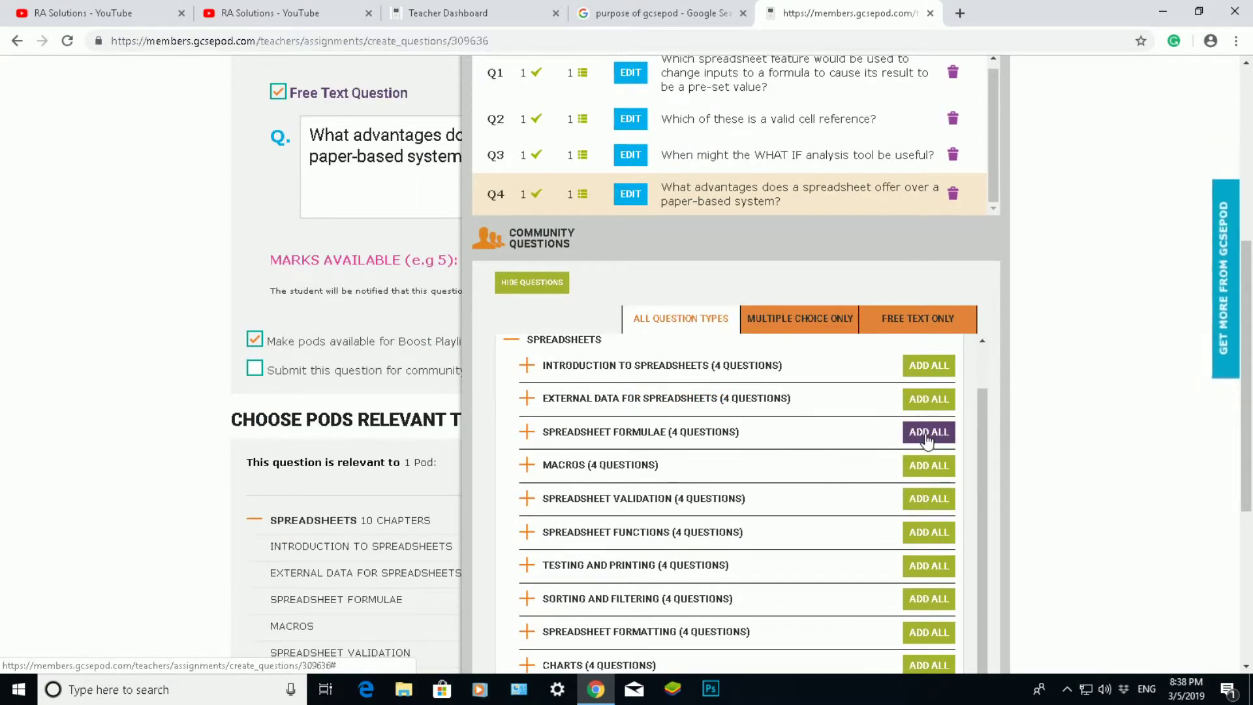
pyautogui.scroll(-2, 834, 478)
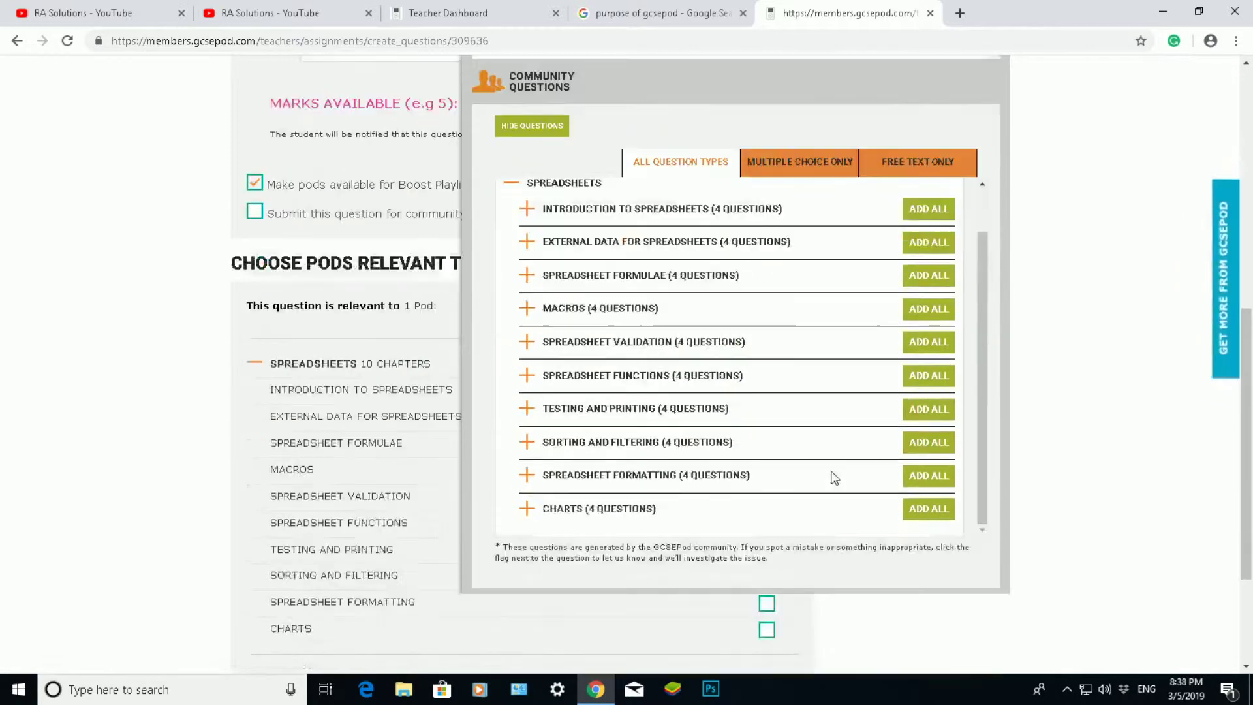
pyautogui.scroll(-2, 835, 478)
pyautogui.scroll(5, 792, 444)
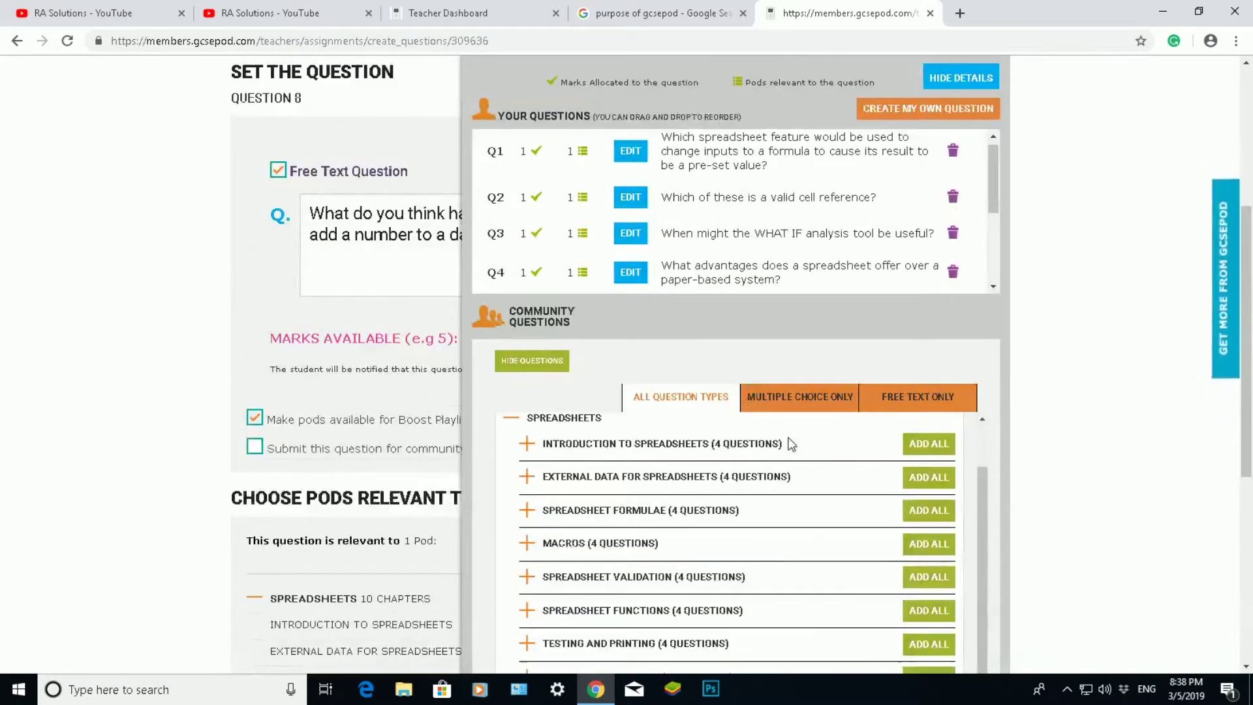
# Step: Also link question 8 to the Introduction to Spreadsheets pod, then proceed to Assignment Title
pyautogui.click(965, 78)
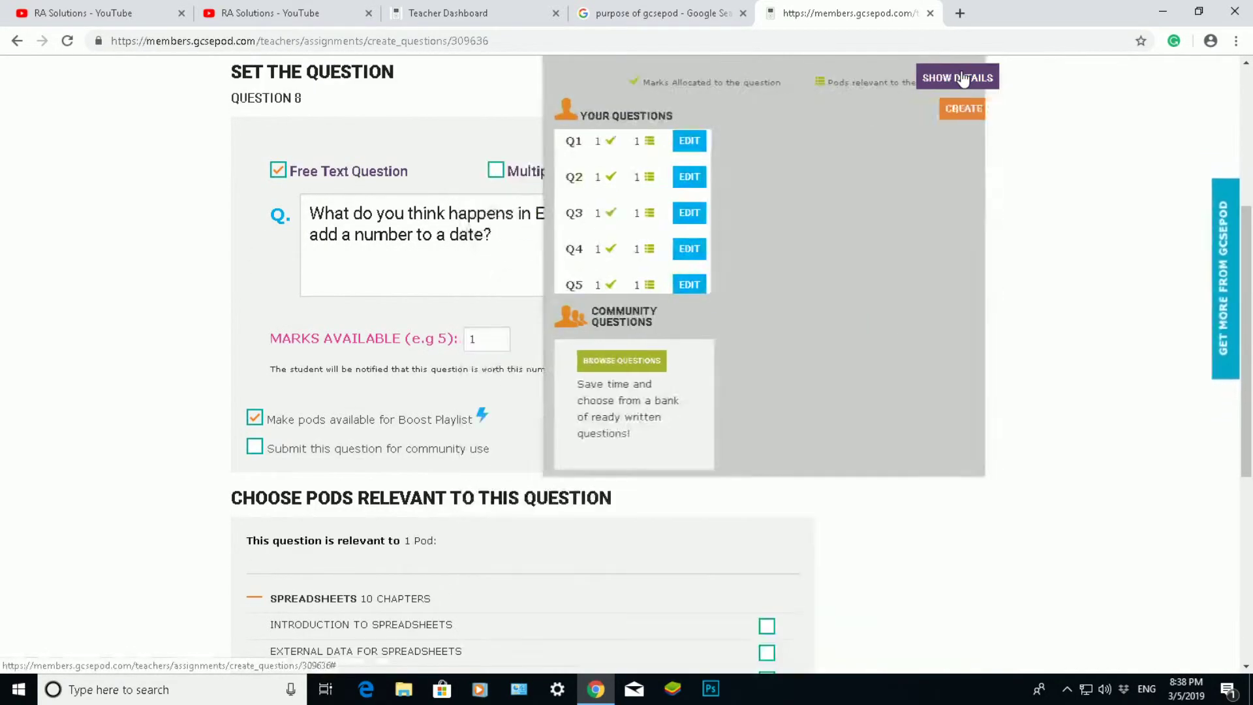
pyautogui.scroll(-3, 901, 183)
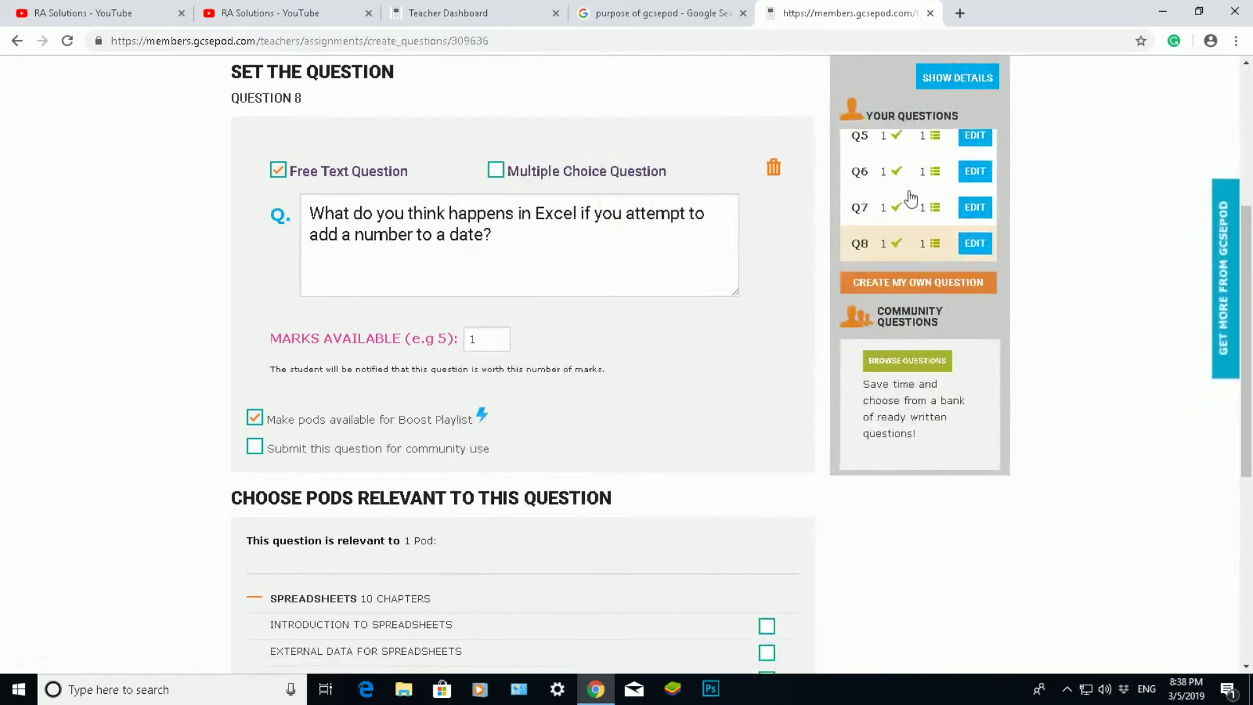
pyautogui.scroll(-5, 826, 373)
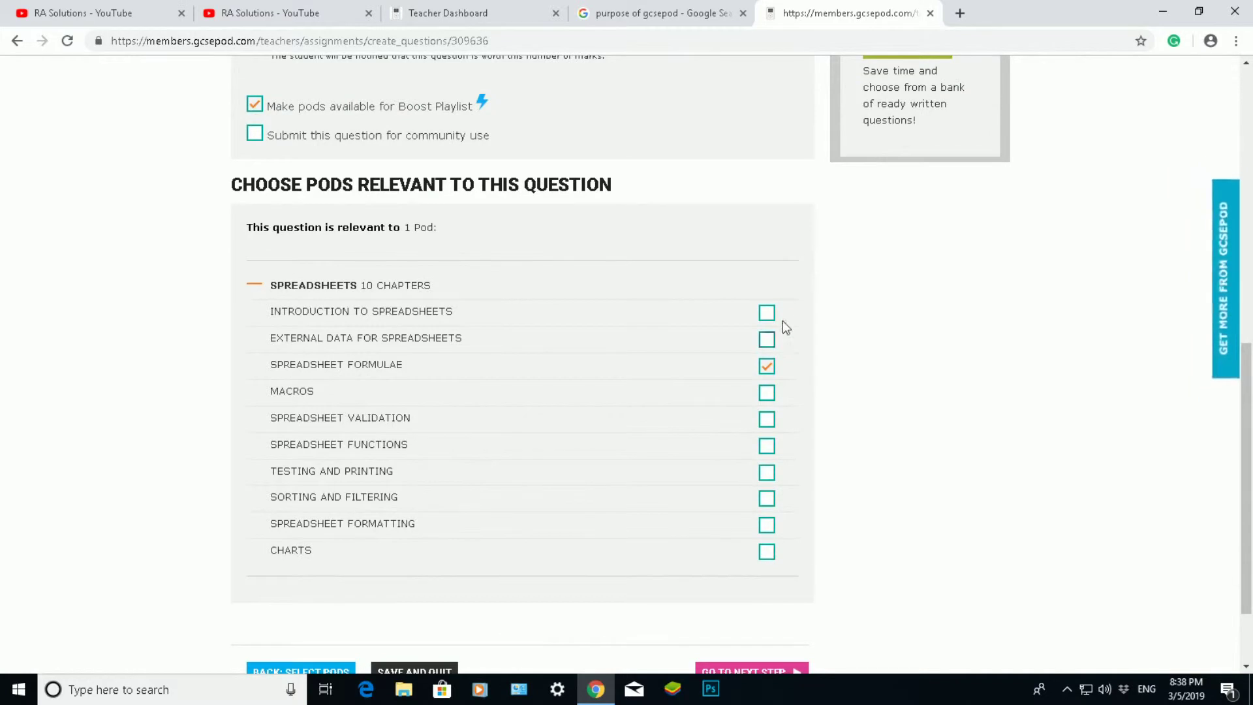
pyautogui.click(767, 313)
pyautogui.scroll(-2, 718, 457)
pyautogui.click(733, 570)
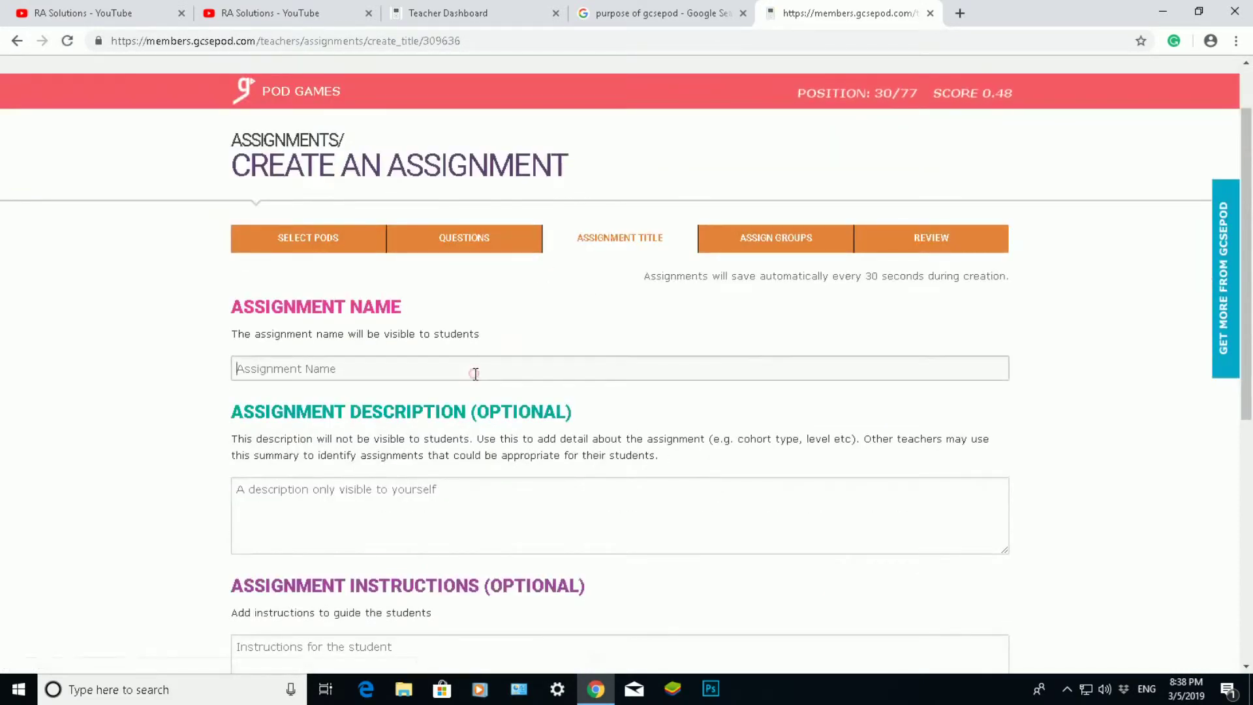
# Step: Name the assignment 'Spreadsheet Assignment', correcting the mistyped letters
pyautogui.click(475, 374)
pyautogui.write('Spre')
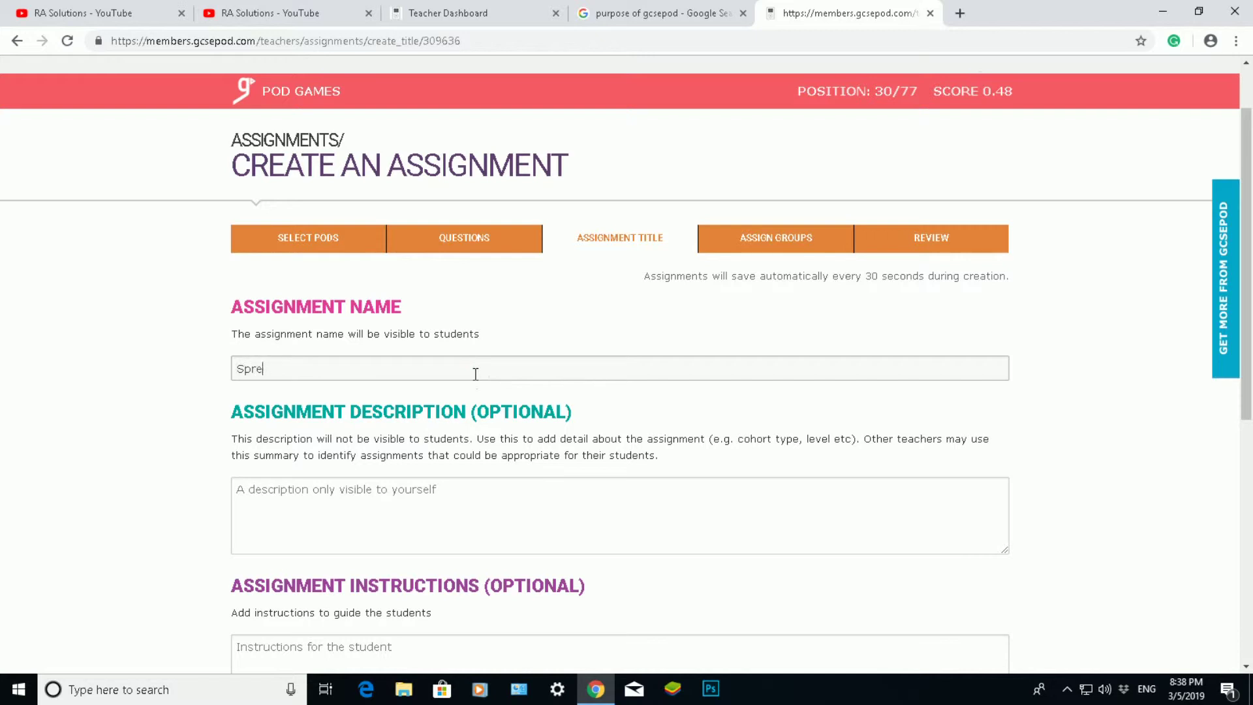
pyautogui.write('adhss')
pyautogui.press('BackSpace')
pyautogui.press('BackSpace')
pyautogui.press('BackSpace')
pyautogui.write('shje')
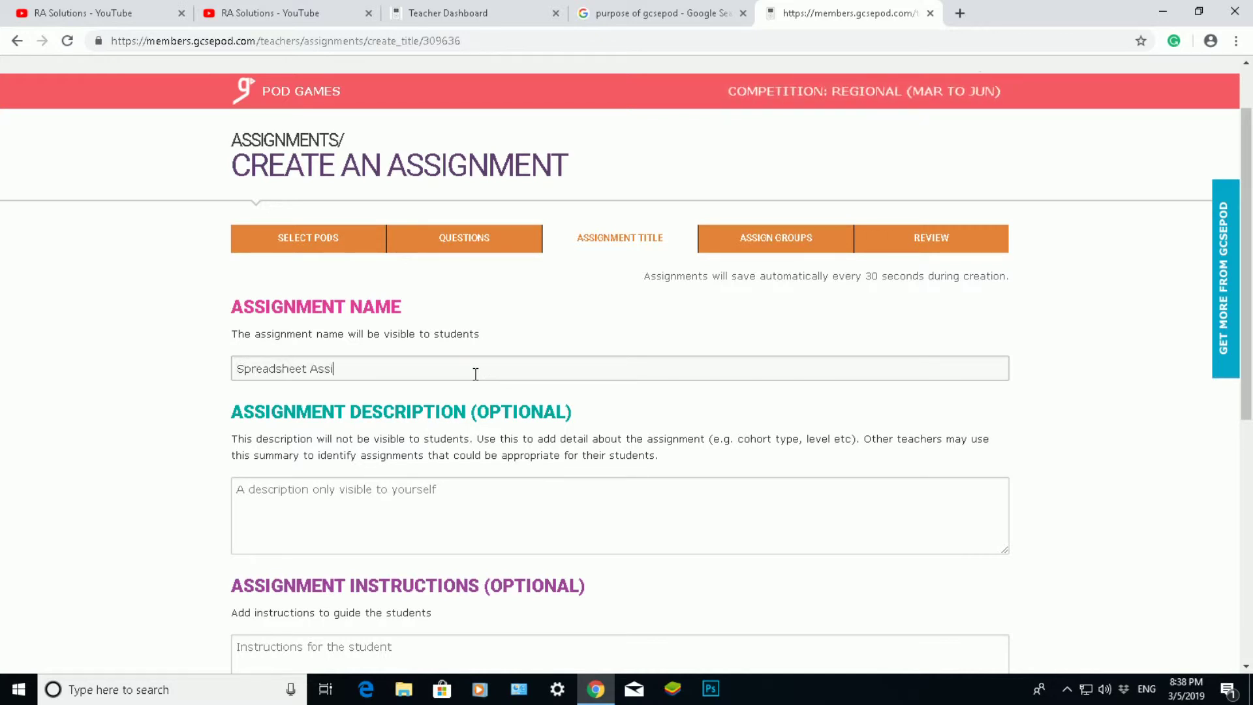
# Step: Set the Assignment Deadline to 10 April 2019 in the date picker
pyautogui.scroll(-2, 465, 401)
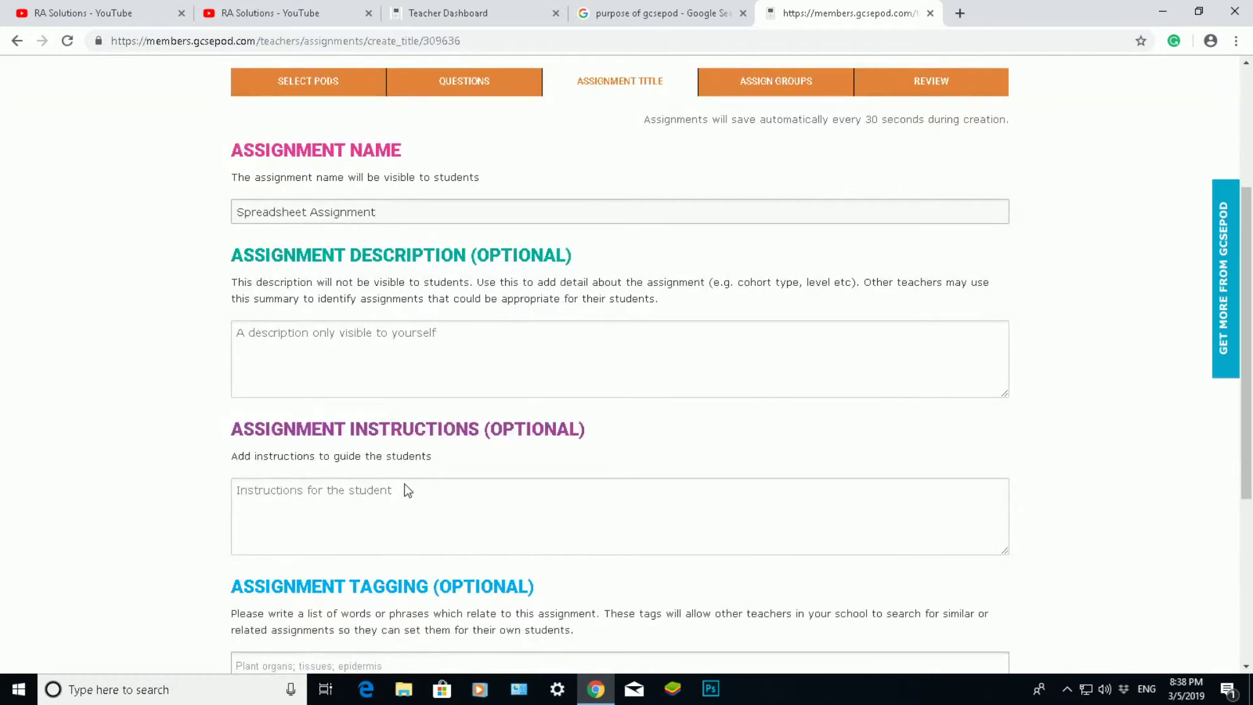
pyautogui.scroll(-1, 407, 490)
pyautogui.scroll(-3, 406, 451)
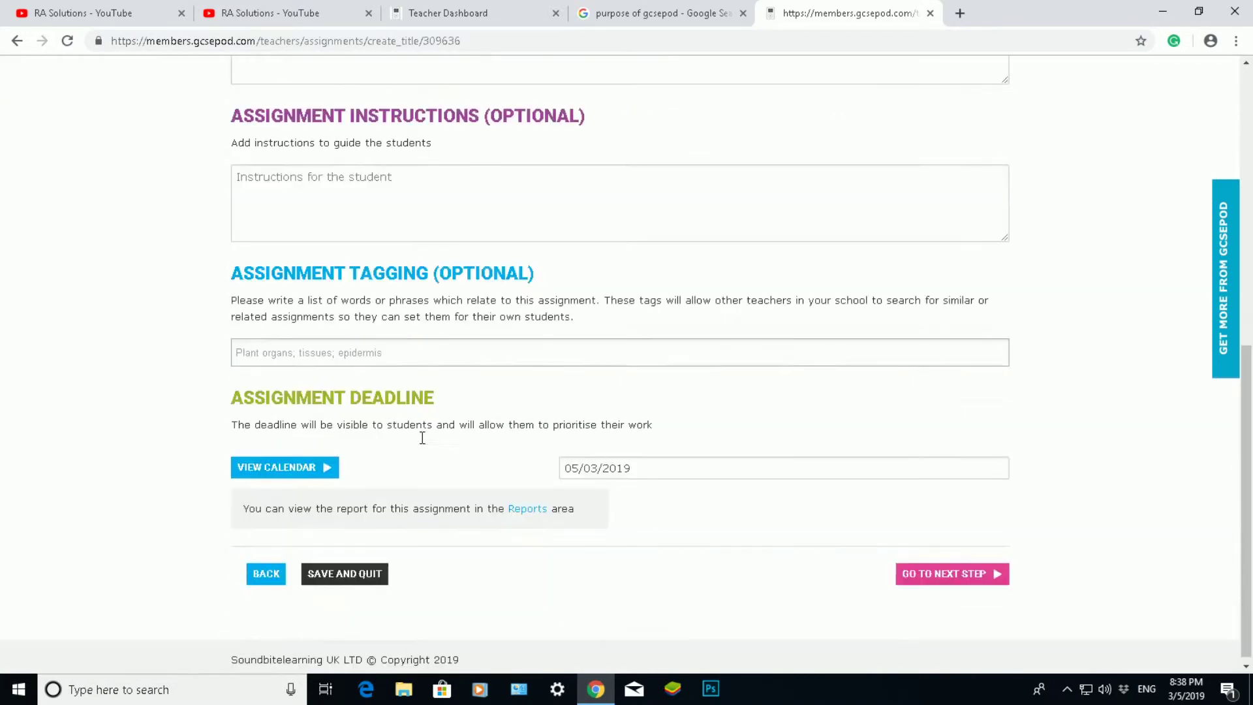
pyautogui.click(650, 466)
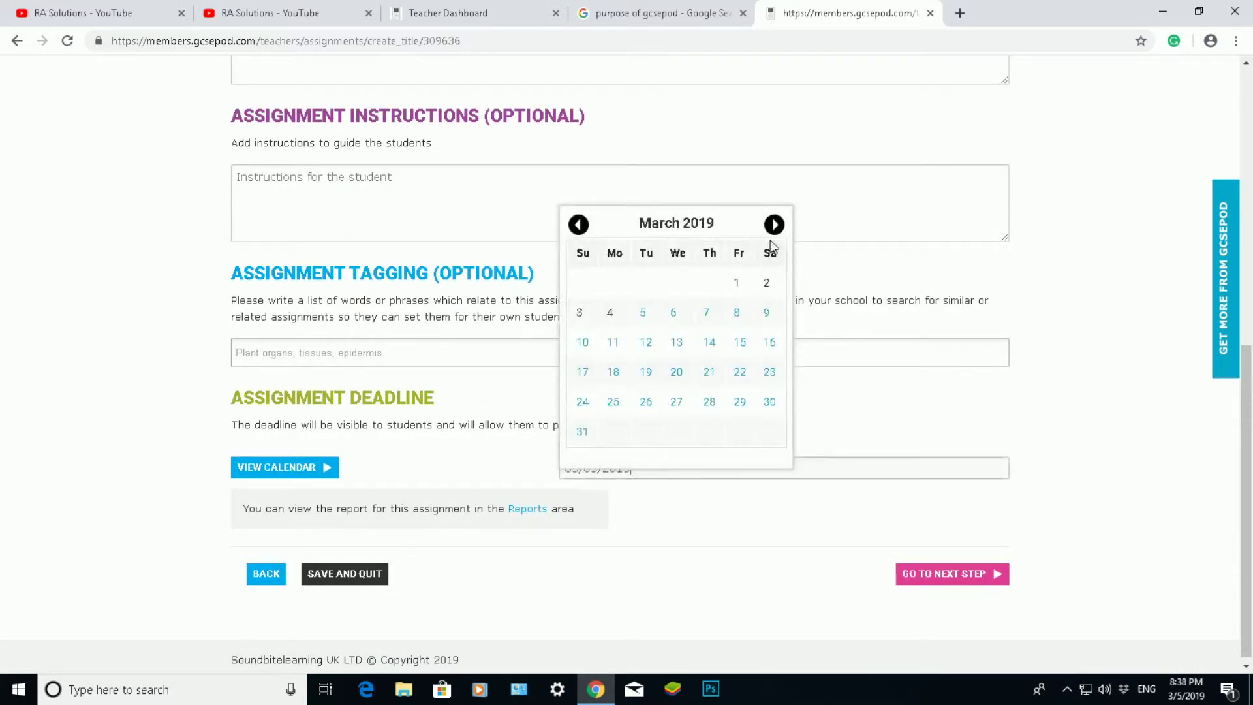
pyautogui.click(774, 224)
pyautogui.click(678, 313)
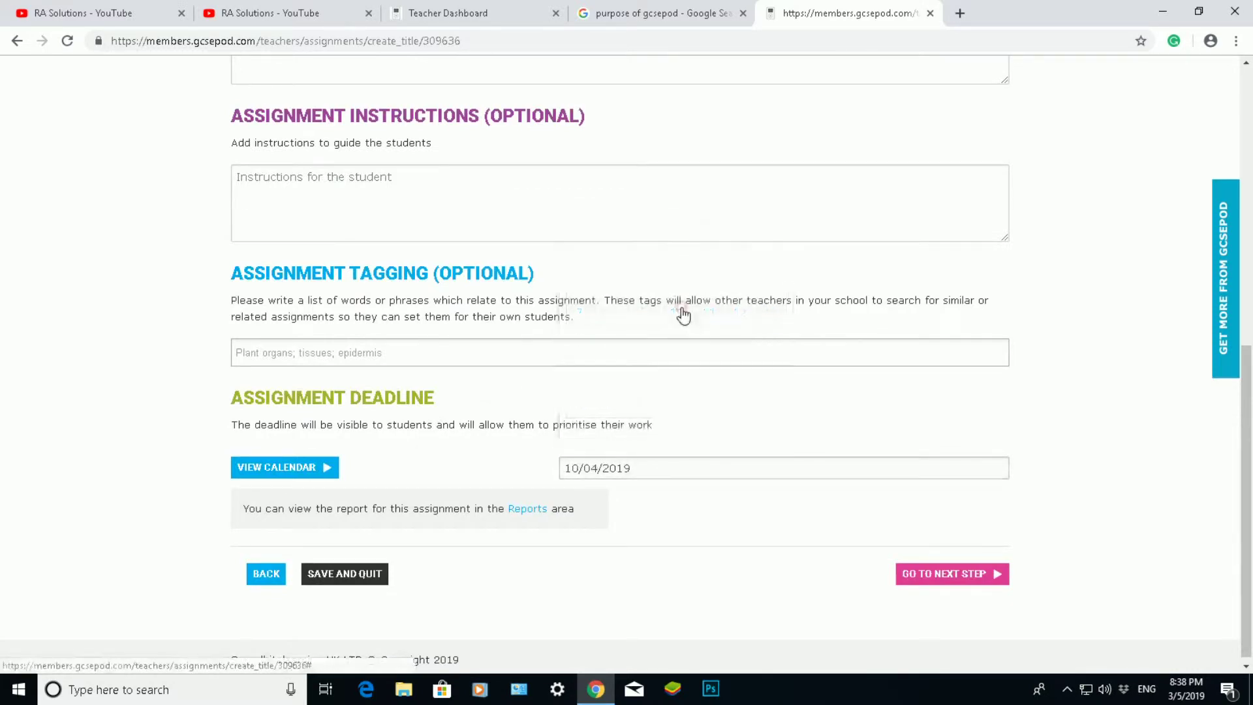
# Step: On Assign Groups, tick class 11C/Ic1 under My Class Groups and advance to Review
pyautogui.click(929, 575)
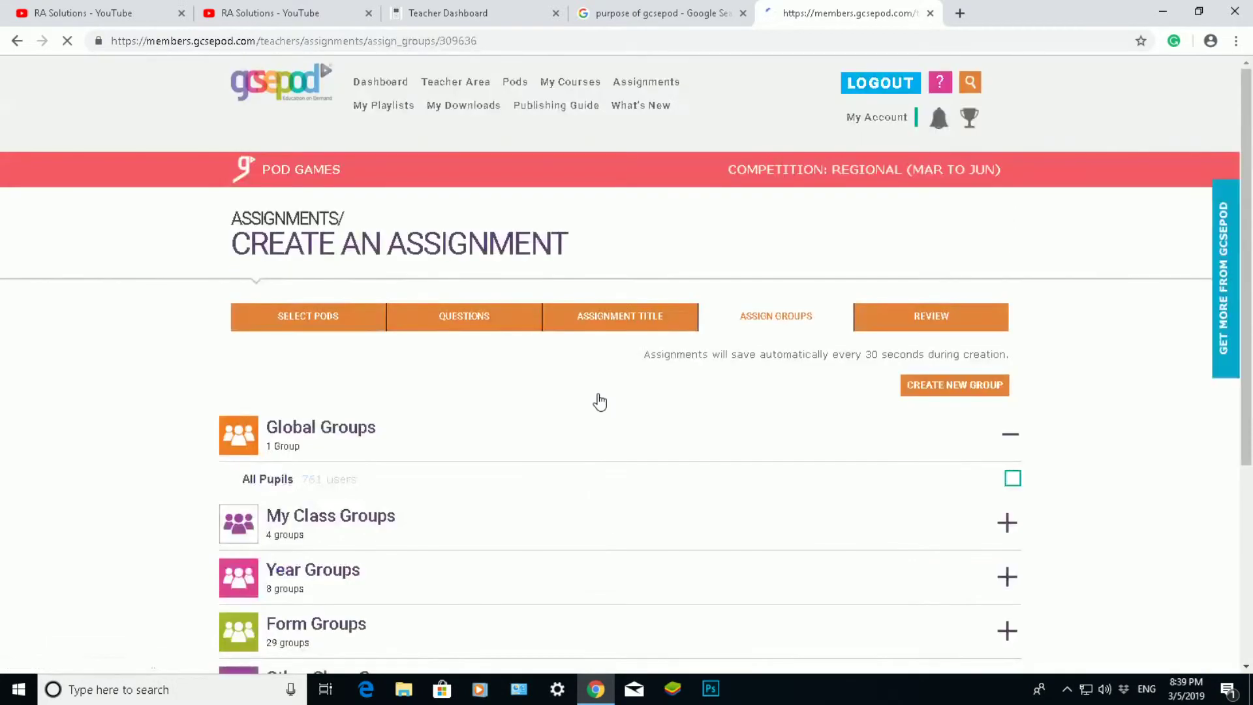
pyautogui.scroll(-1, 599, 402)
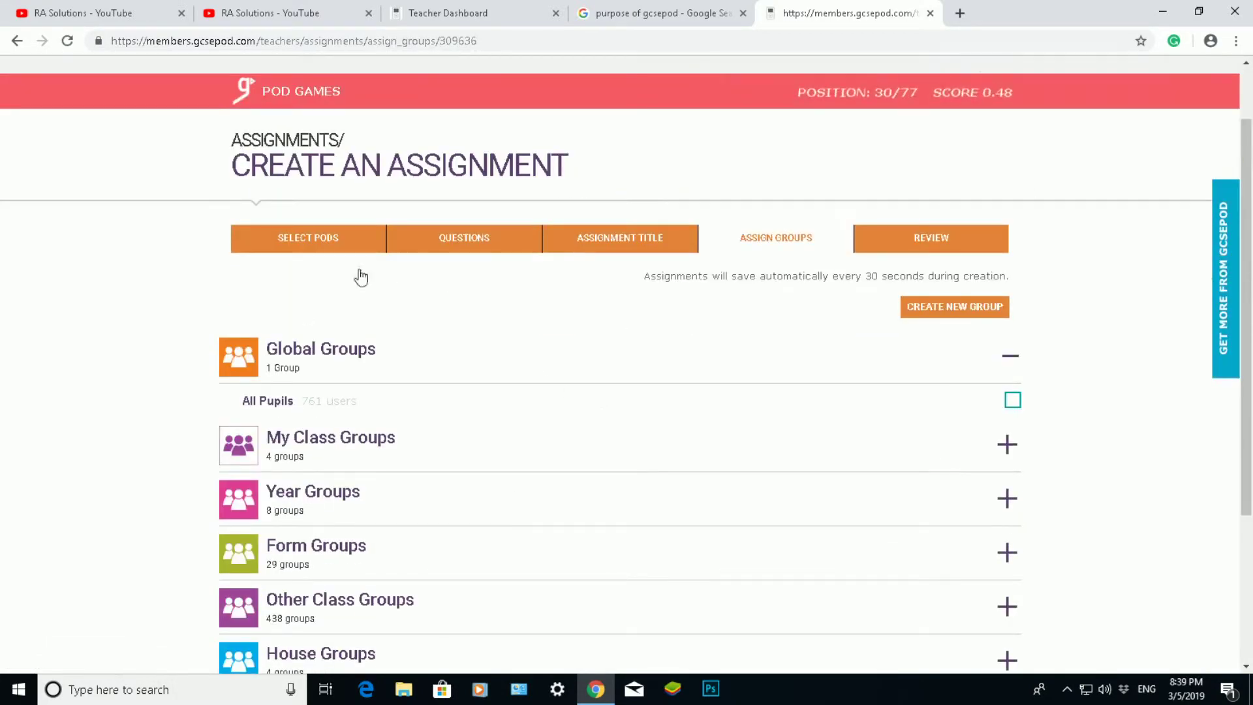
pyautogui.scroll(-2, 502, 308)
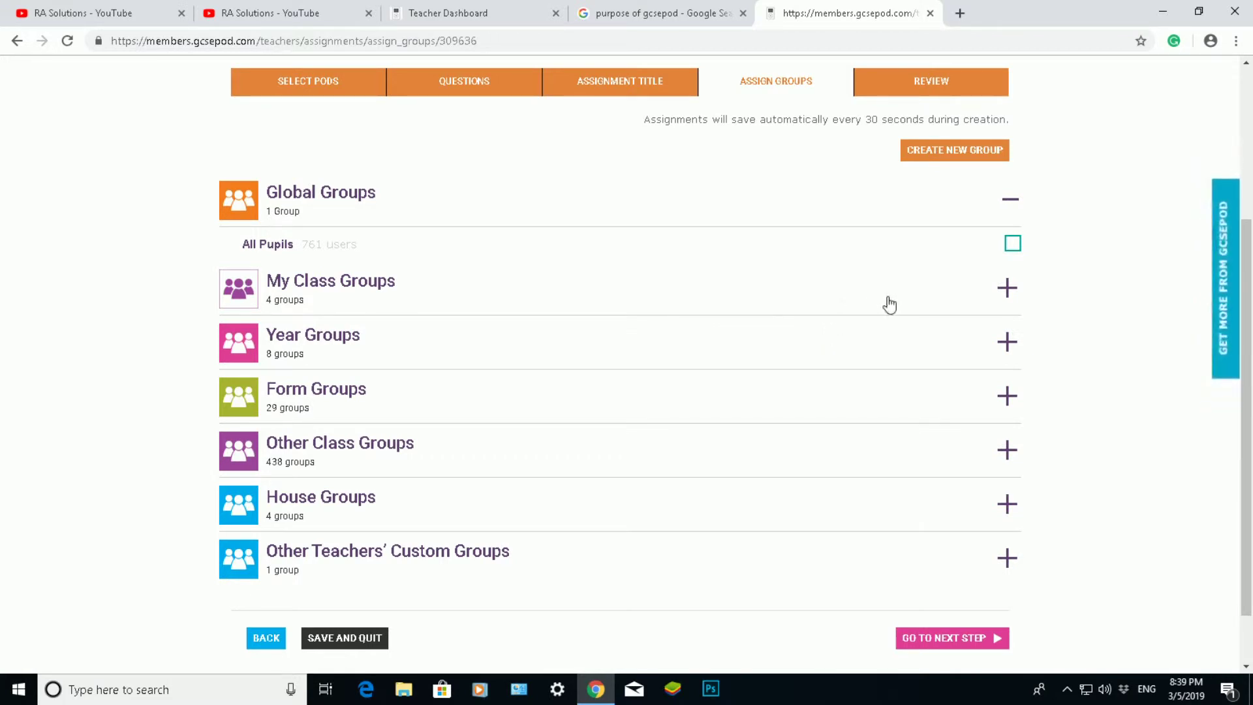
pyautogui.click(1008, 290)
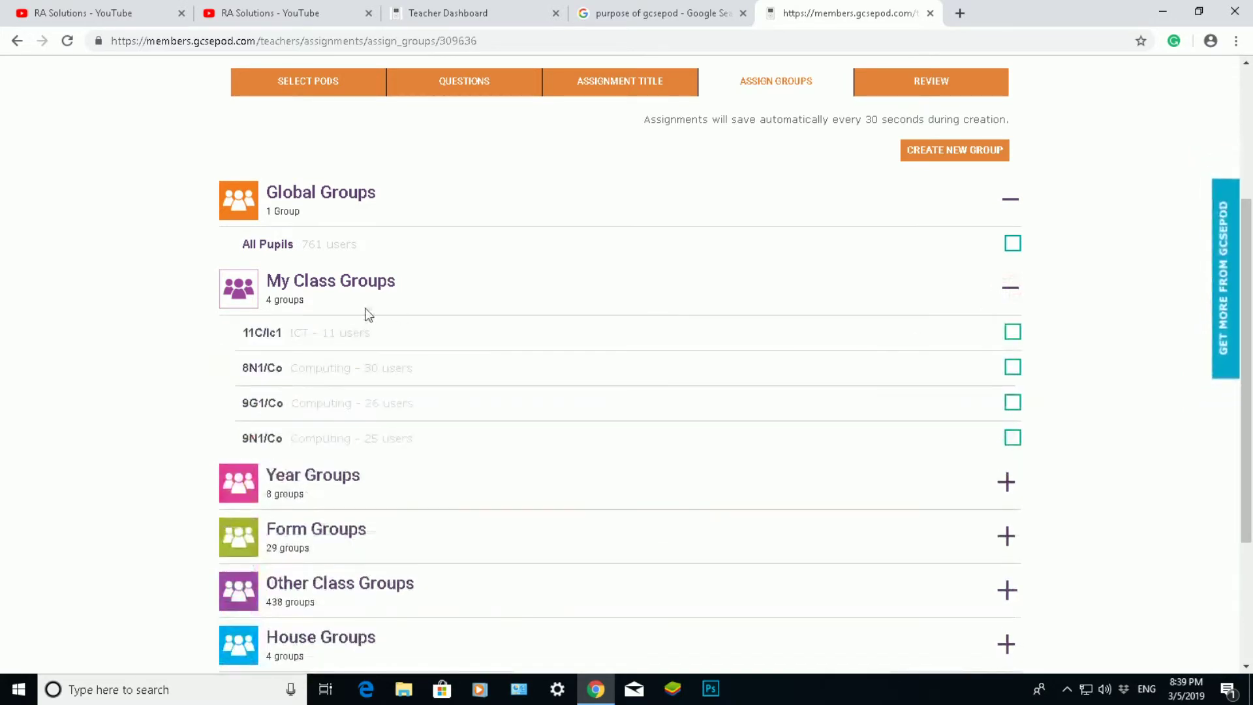
pyautogui.click(1013, 333)
pyautogui.scroll(-3, 1051, 418)
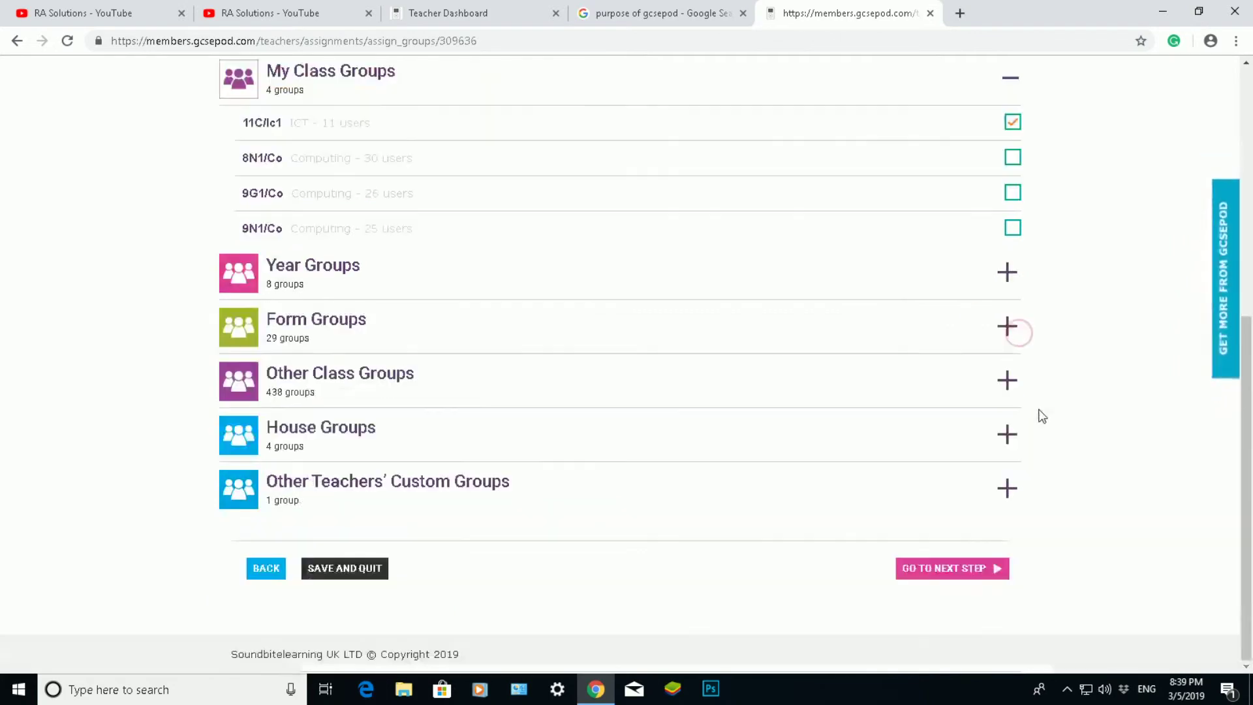
pyautogui.click(927, 569)
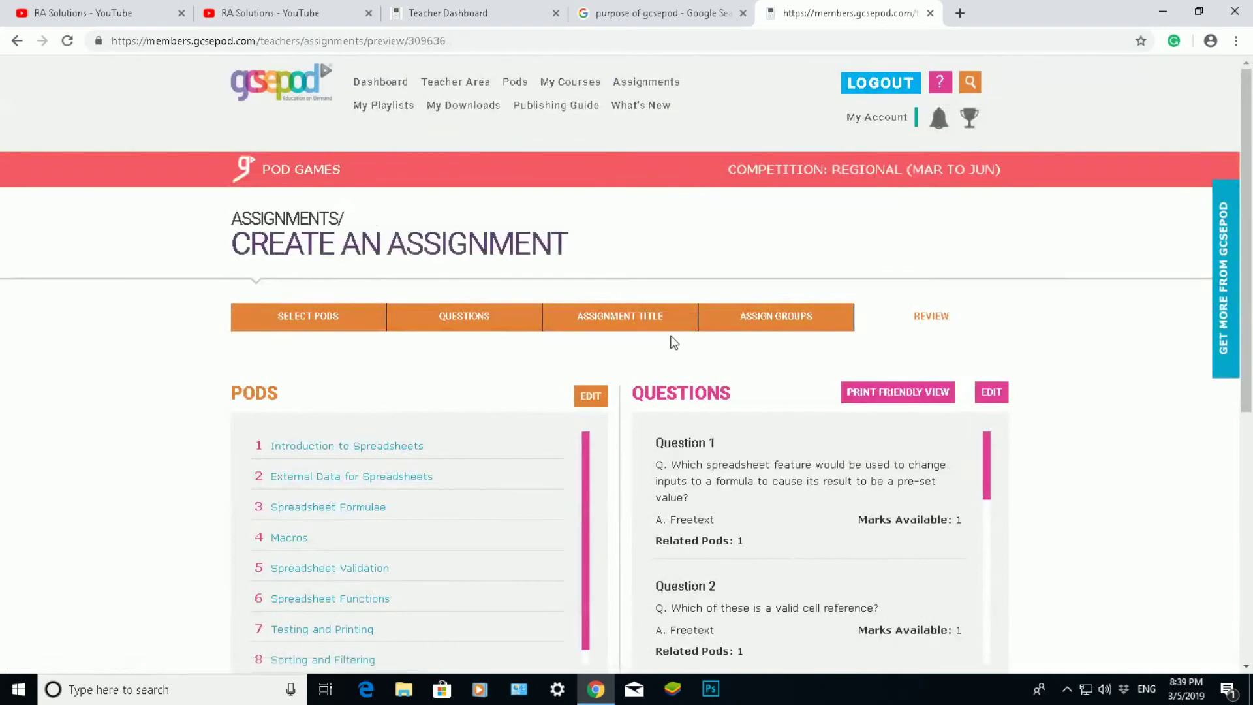
# Step: Scroll through the Review summary of pods, questions, title, deadline and group 11C/Ic1
pyautogui.scroll(-2, 606, 363)
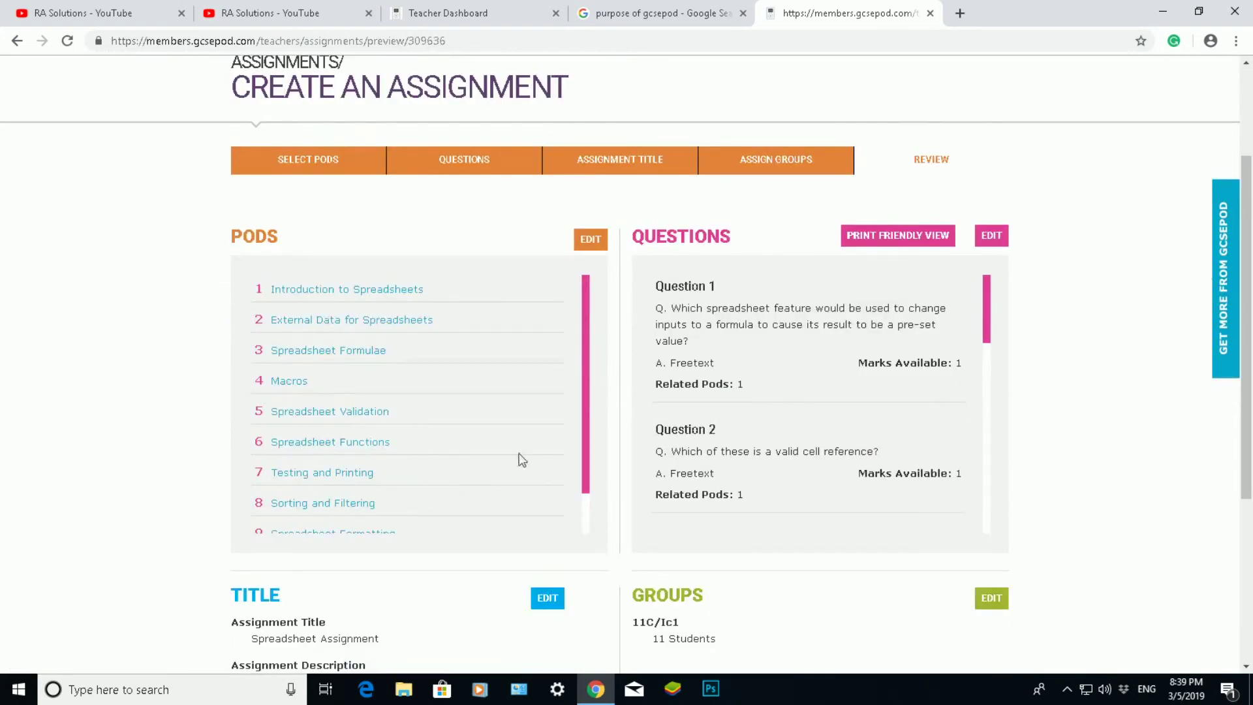
pyautogui.scroll(-3, 658, 325)
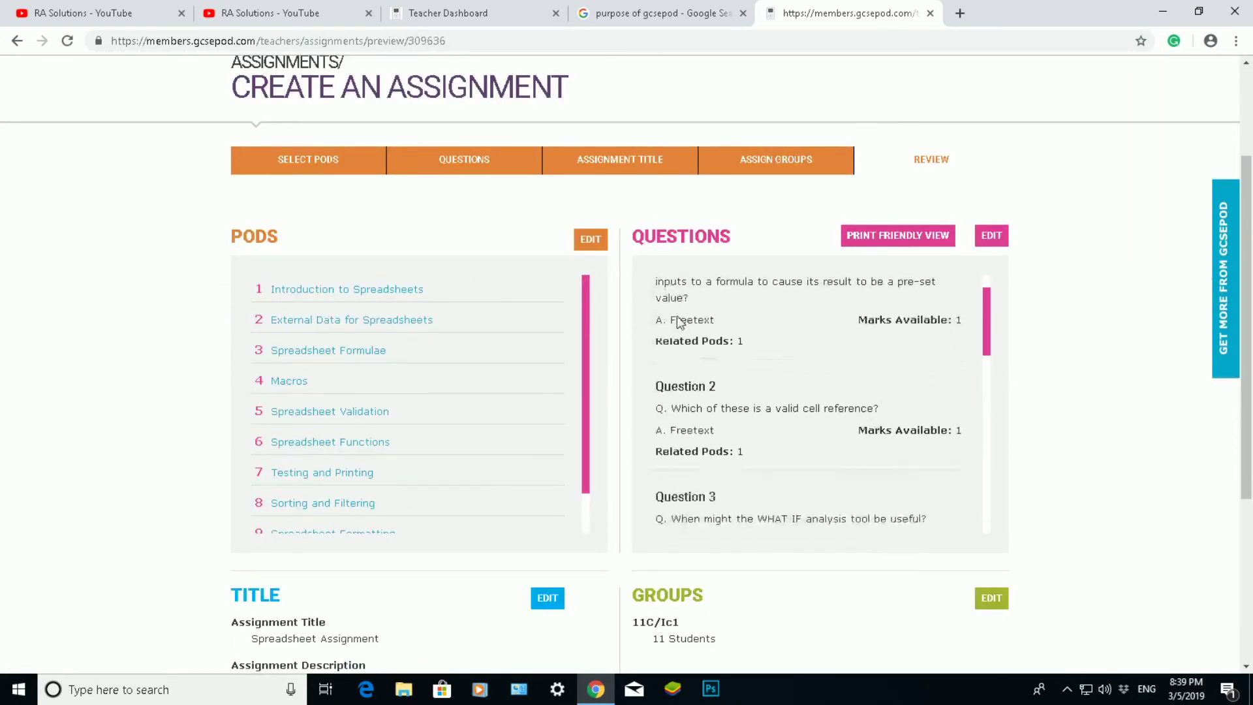
pyautogui.scroll(-4, 649, 422)
pyautogui.scroll(-1, 830, 490)
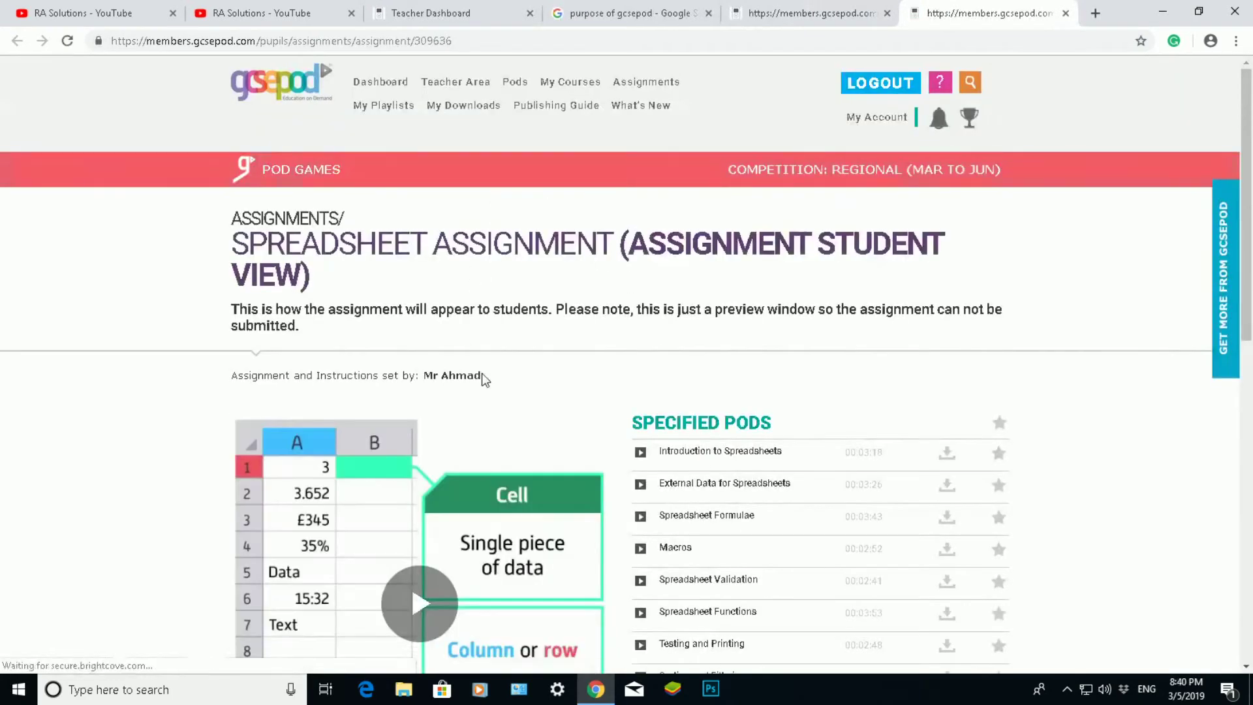
# Step: Play the Introduction to Spreadsheets pod, skipping ahead to Goal Seek, then scroll to question 1
pyautogui.scroll(-2, 537, 338)
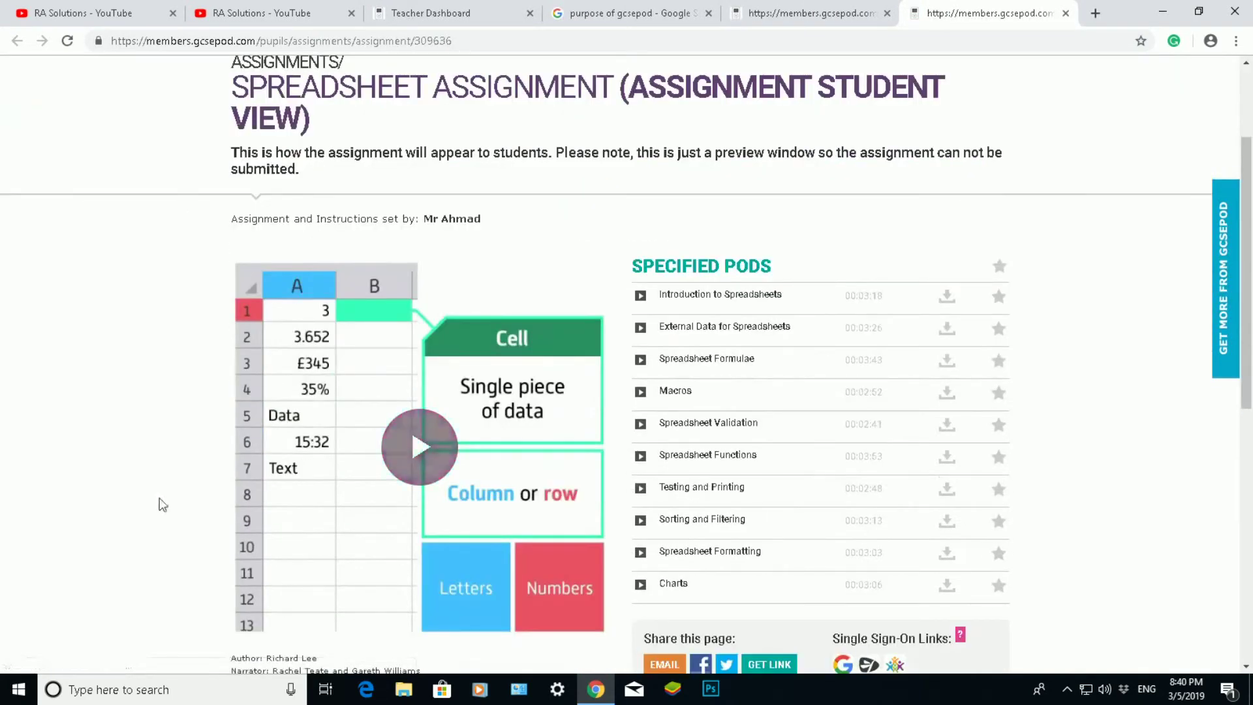
pyautogui.click(421, 449)
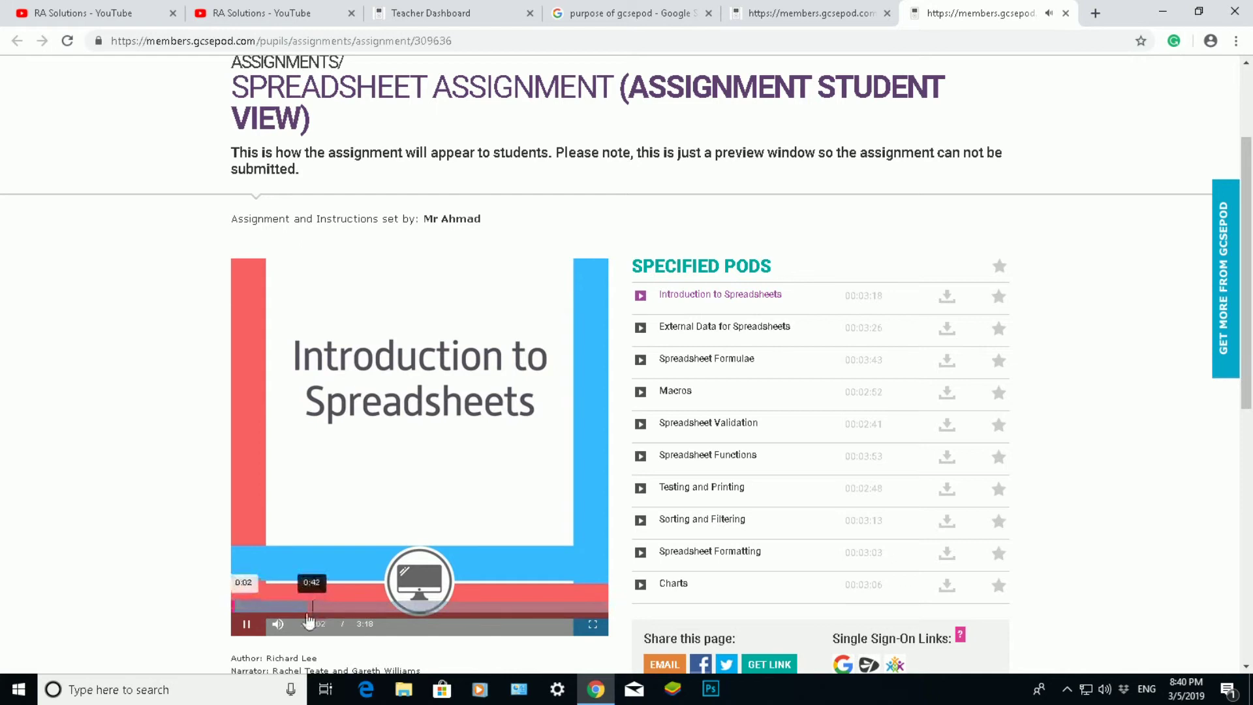
pyautogui.click(291, 607)
pyautogui.click(345, 607)
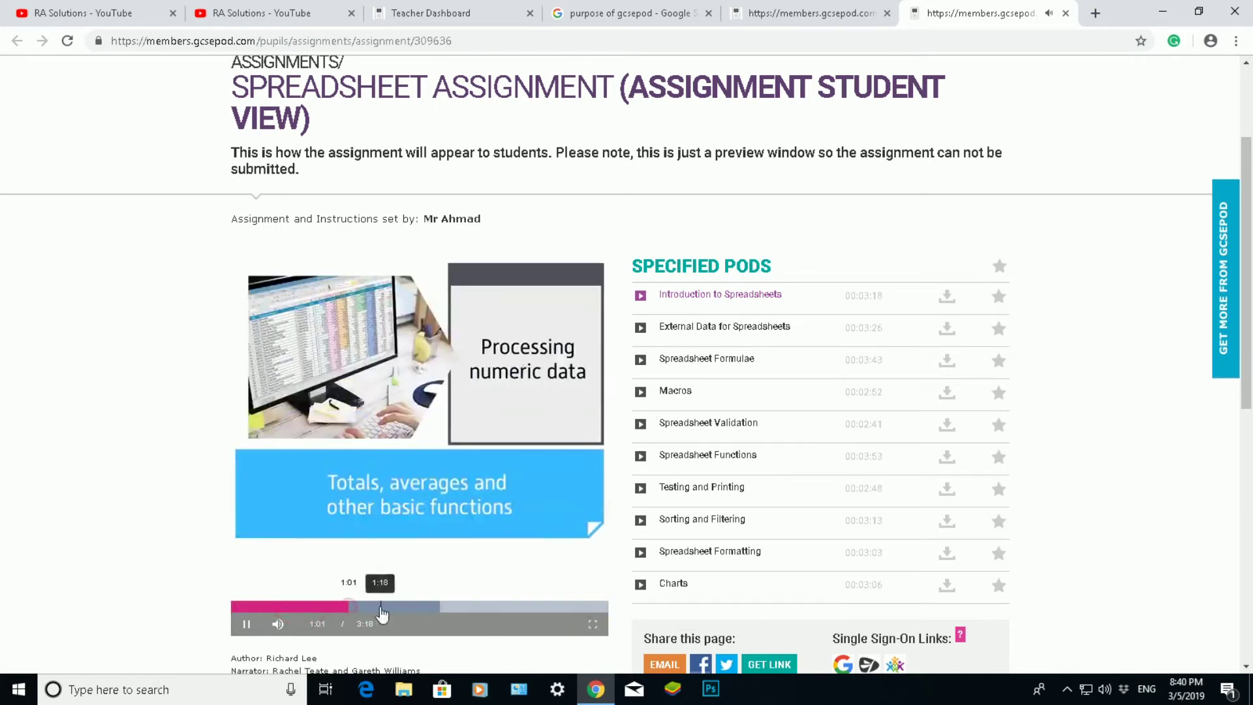
pyautogui.click(382, 607)
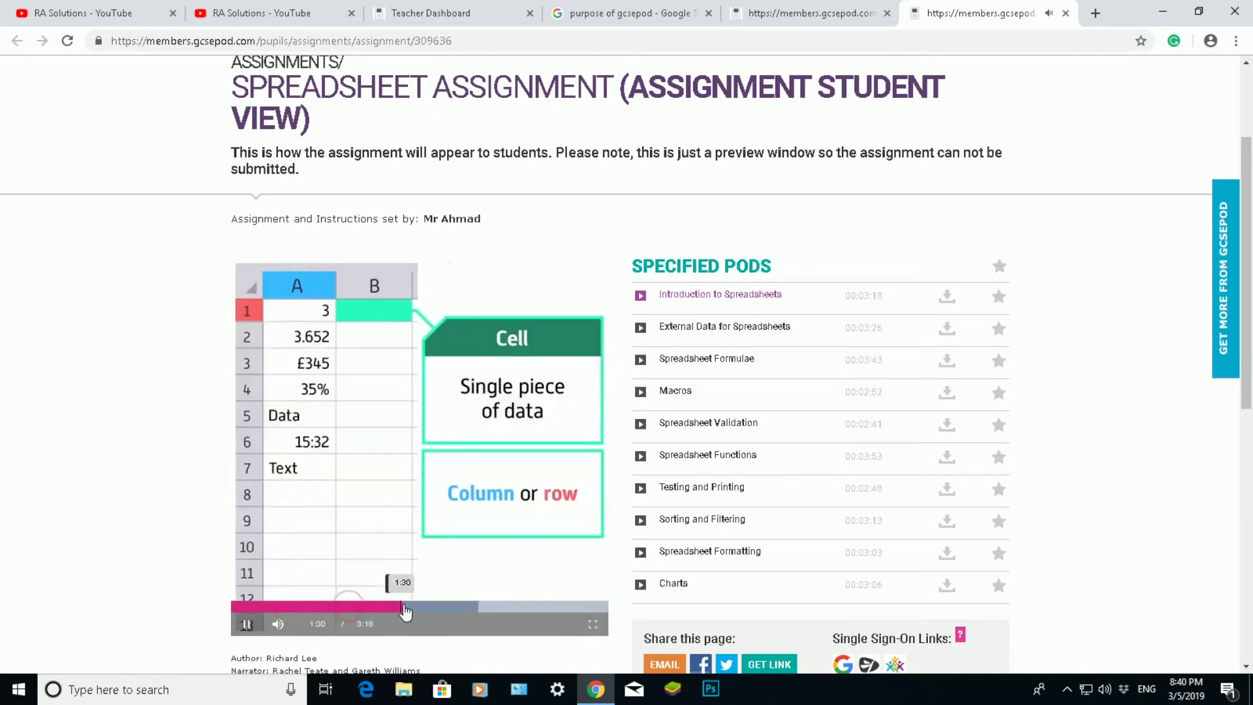
pyautogui.click(449, 607)
pyautogui.click(535, 607)
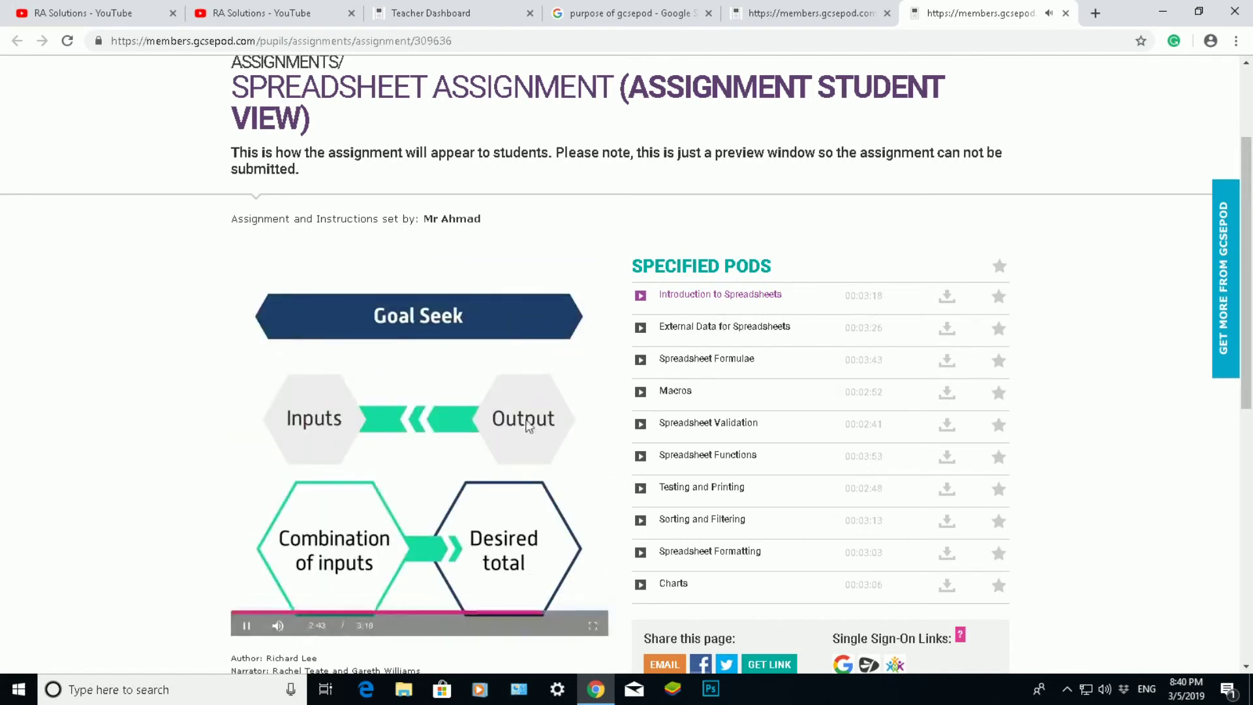
pyautogui.scroll(-7, 512, 434)
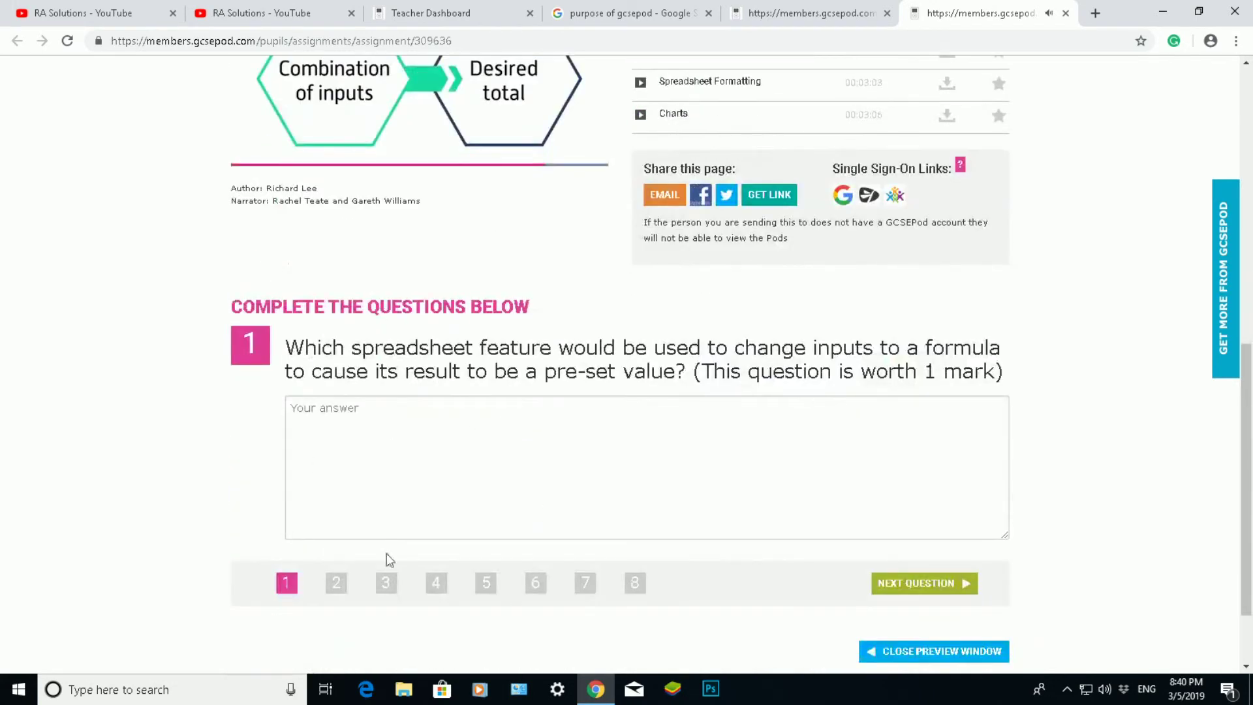
# Step: Close the student preview, publish and assign the assignment, and select its share link
pyautogui.click(913, 651)
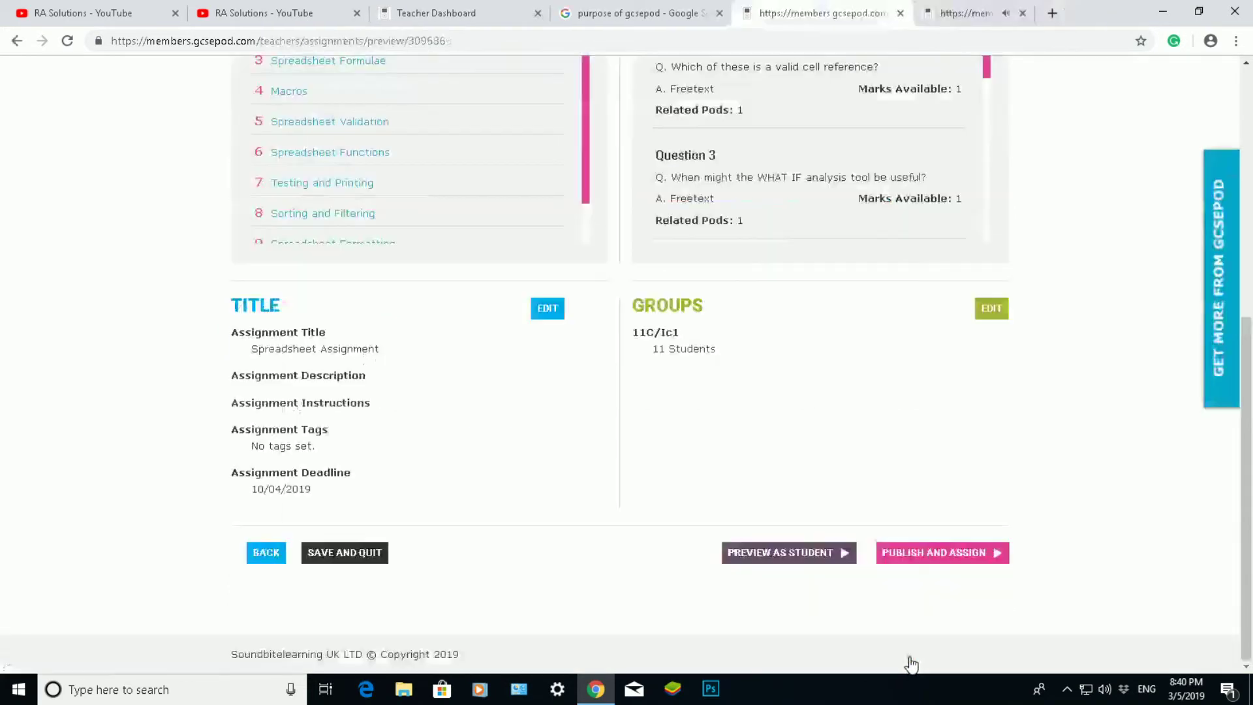
pyautogui.scroll(2, 727, 439)
pyautogui.scroll(-2, 727, 439)
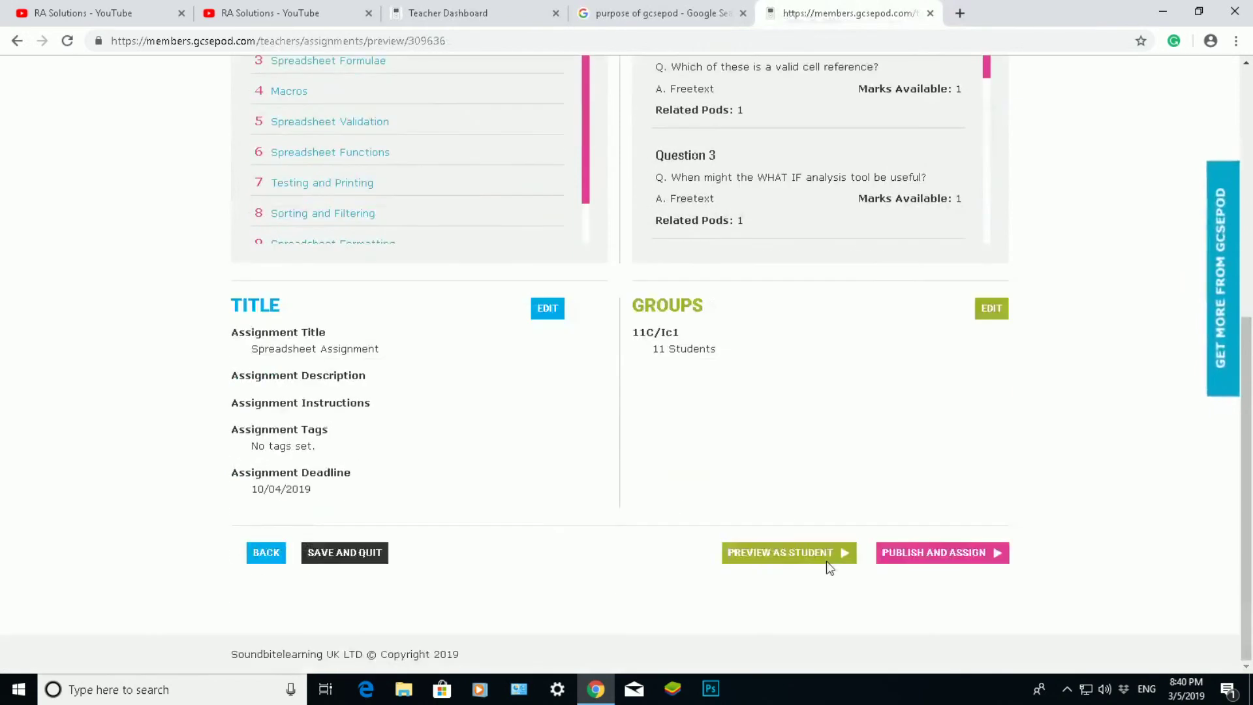
pyautogui.click(915, 560)
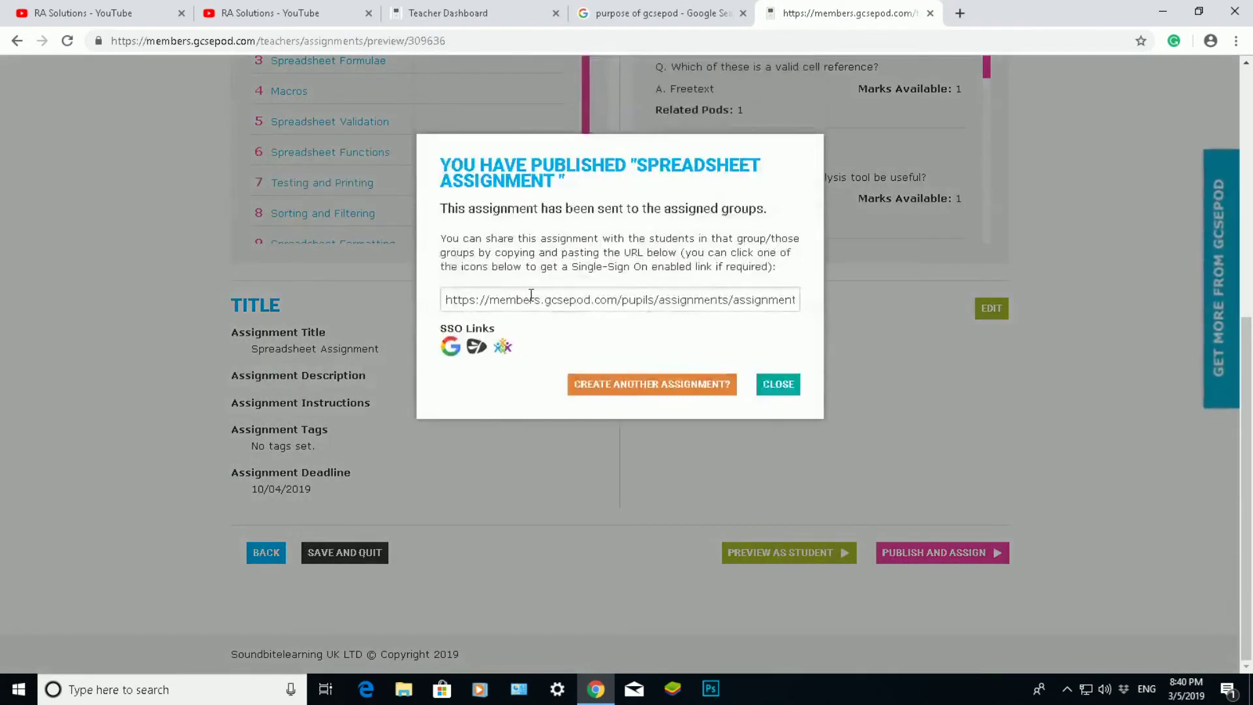
pyautogui.tripleClick(559, 300)
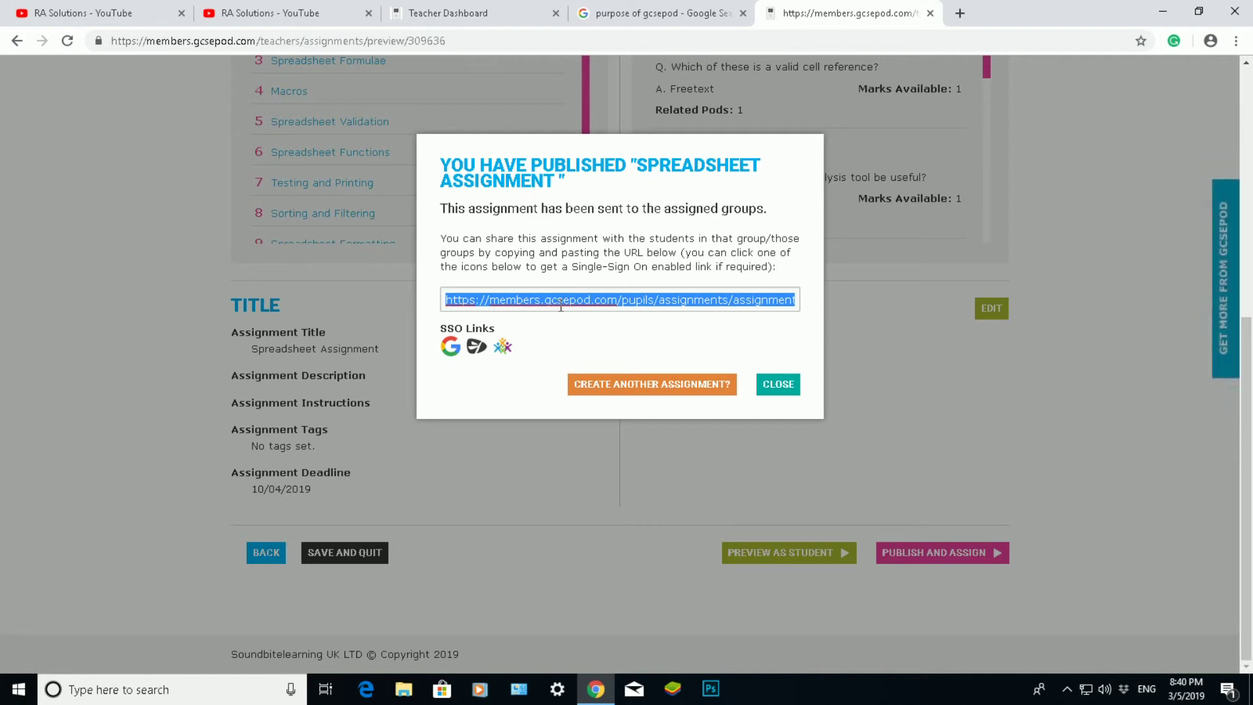
# Step: Close the published dialog and browse the My Assignments page's Drafts and Published lists
pyautogui.click(771, 386)
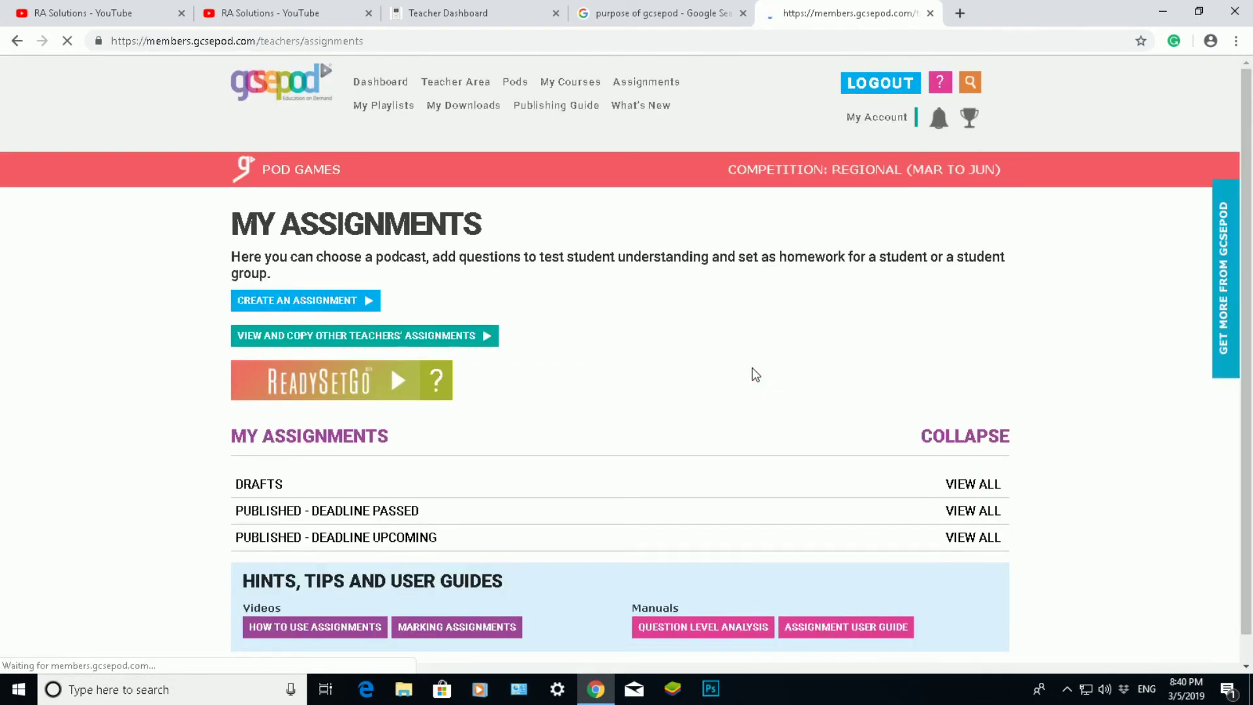
pyautogui.scroll(-1, 752, 367)
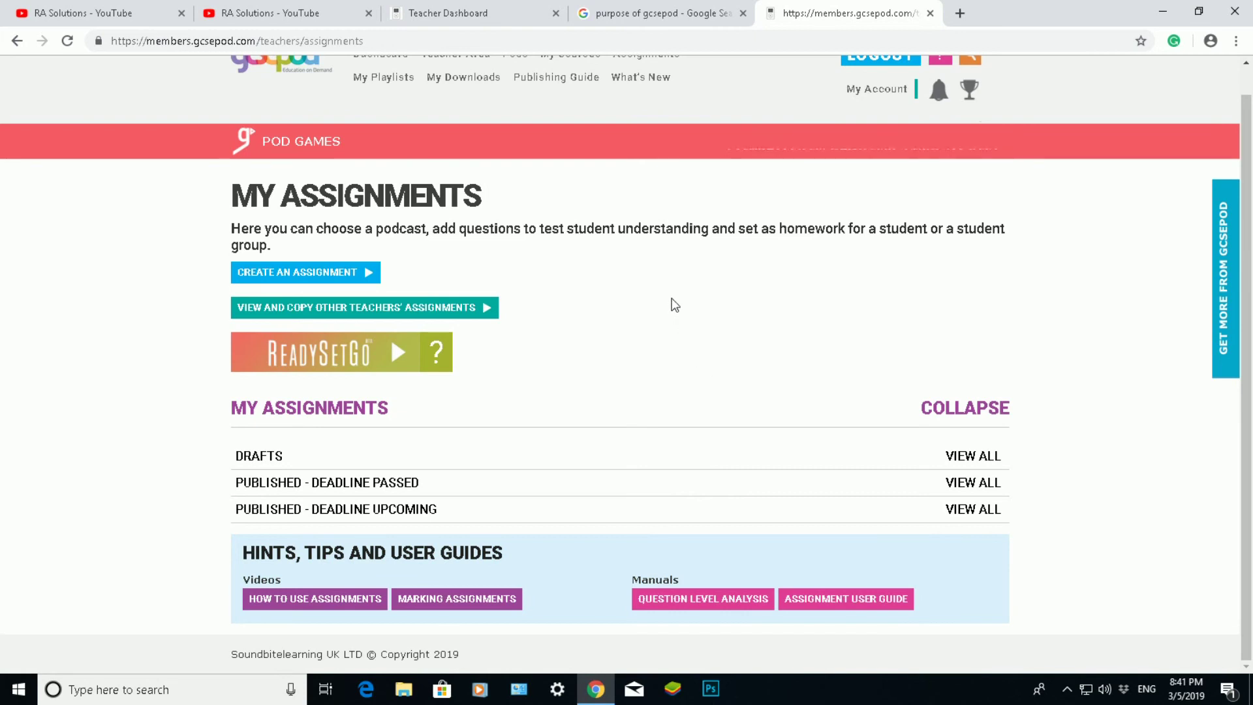
pyautogui.scroll(1, 675, 304)
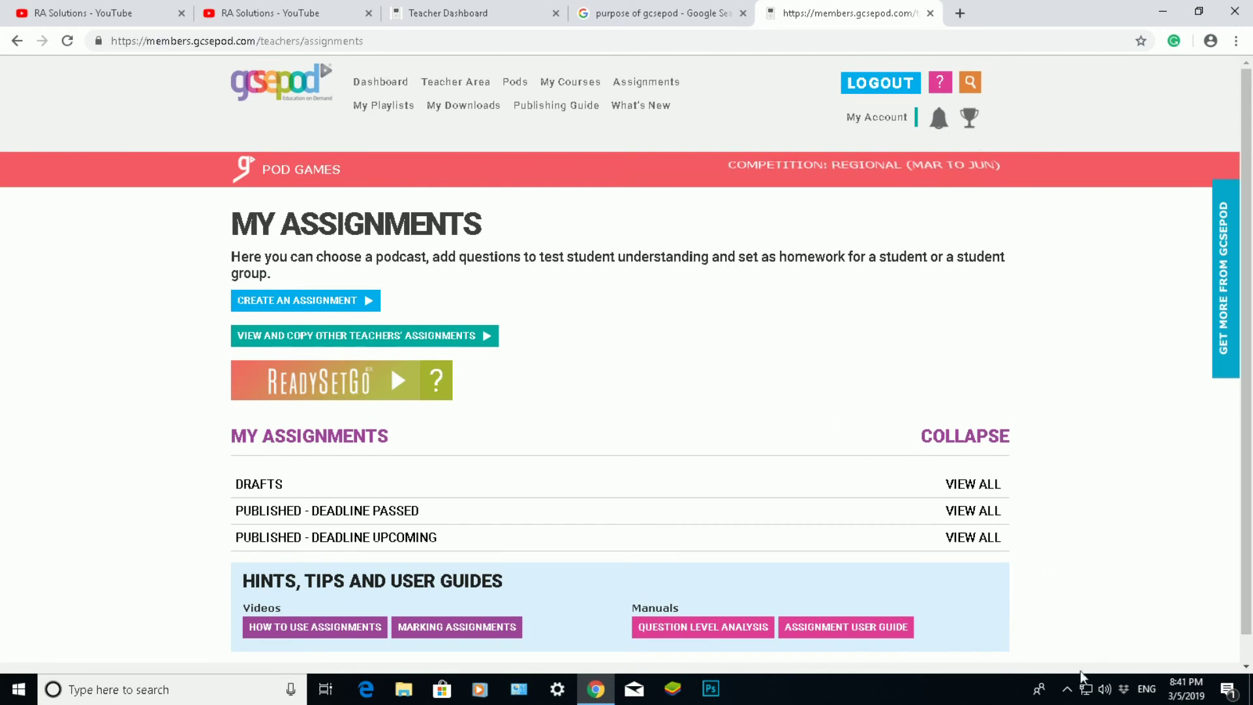
# Step: Show ActivePresenter's Pause/Stop/Discard recording controls from the system tray
pyautogui.click(1068, 689)
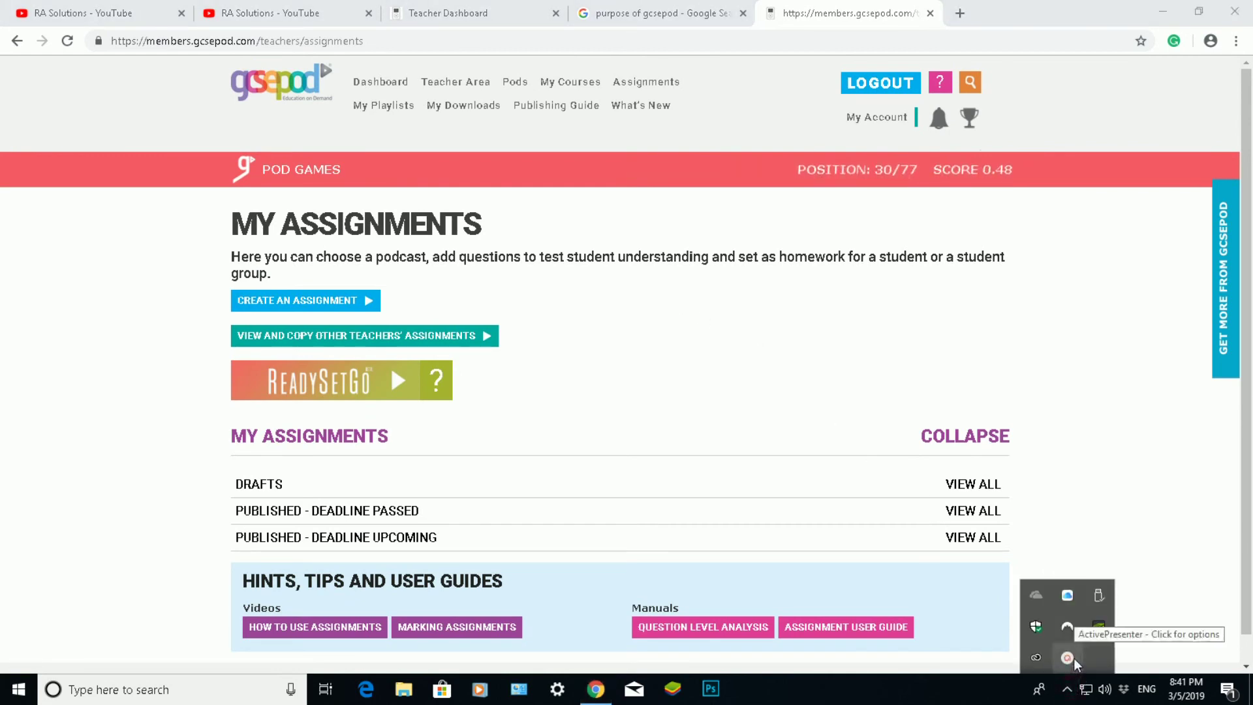
pyautogui.click(1071, 658)
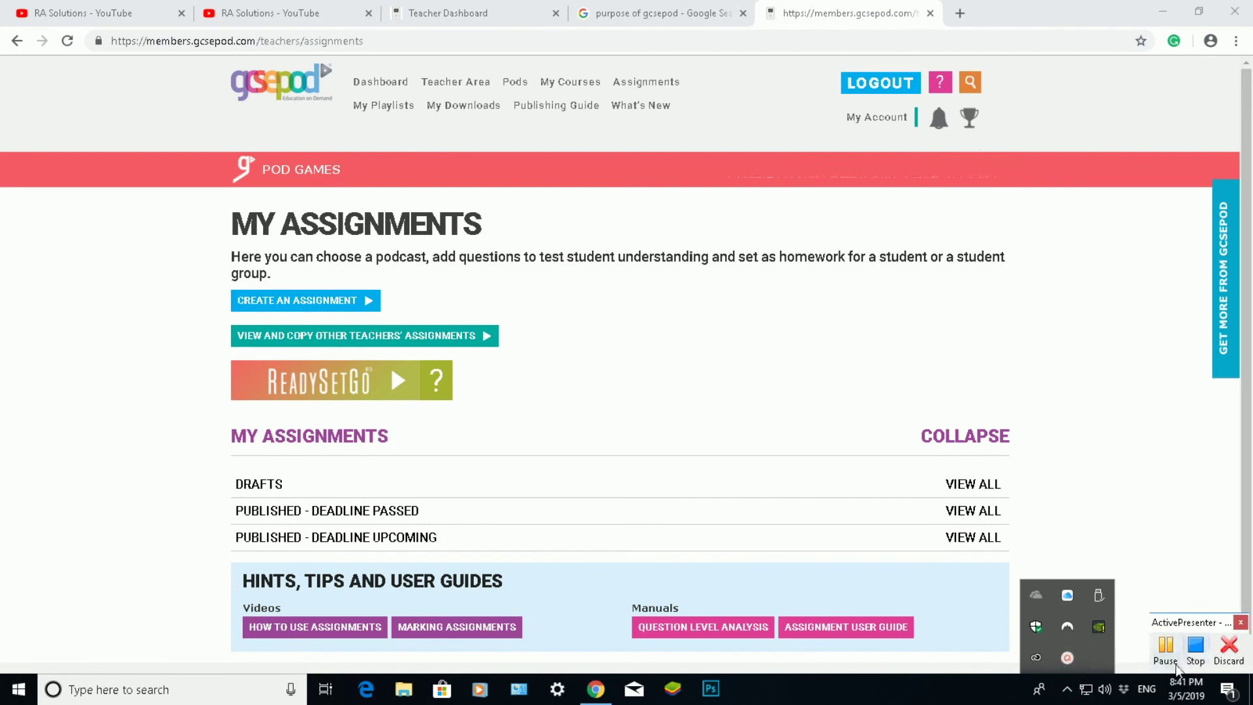